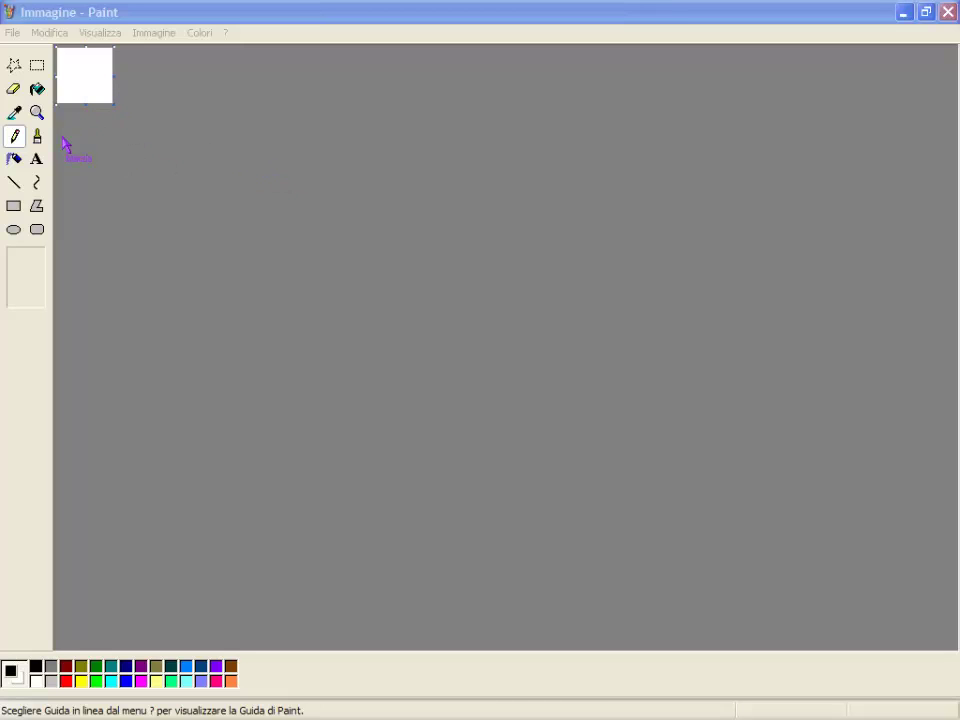
Step: Draw two red diagonal lines of medium thickness from corner to corner of the blank square canvas, forming an X
left_click(37, 114)
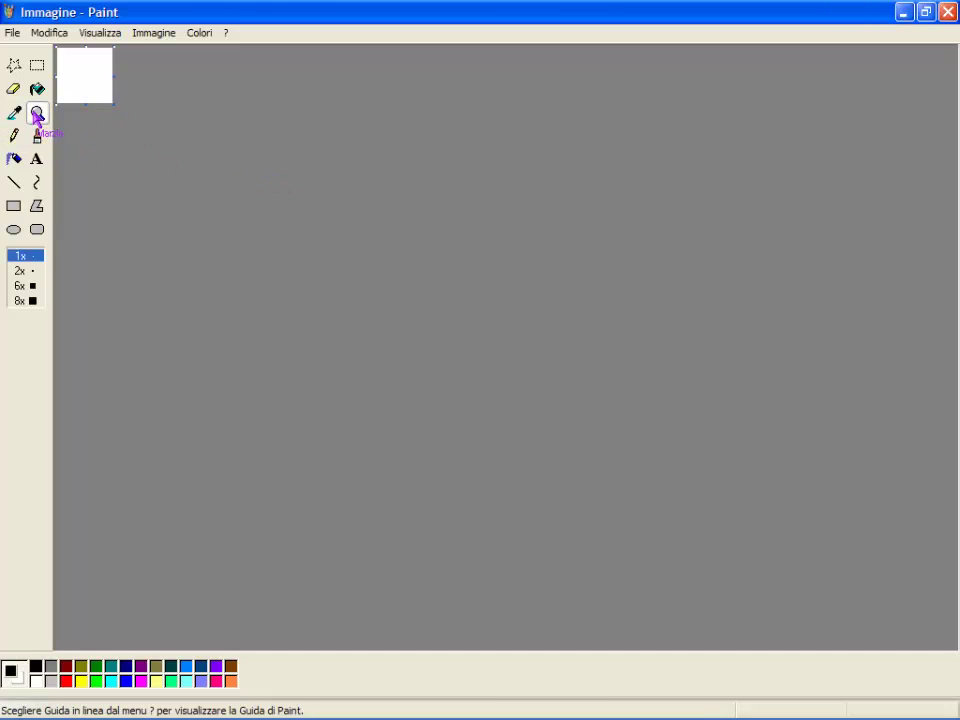
left_click(32, 287)
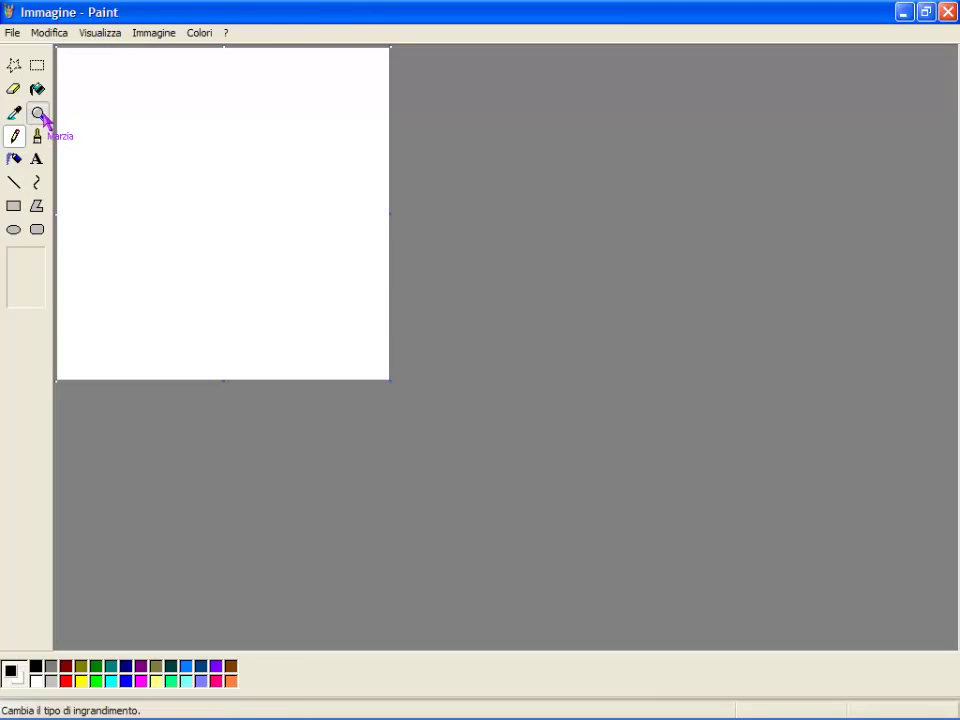
left_click(37, 114)
left_click(30, 302)
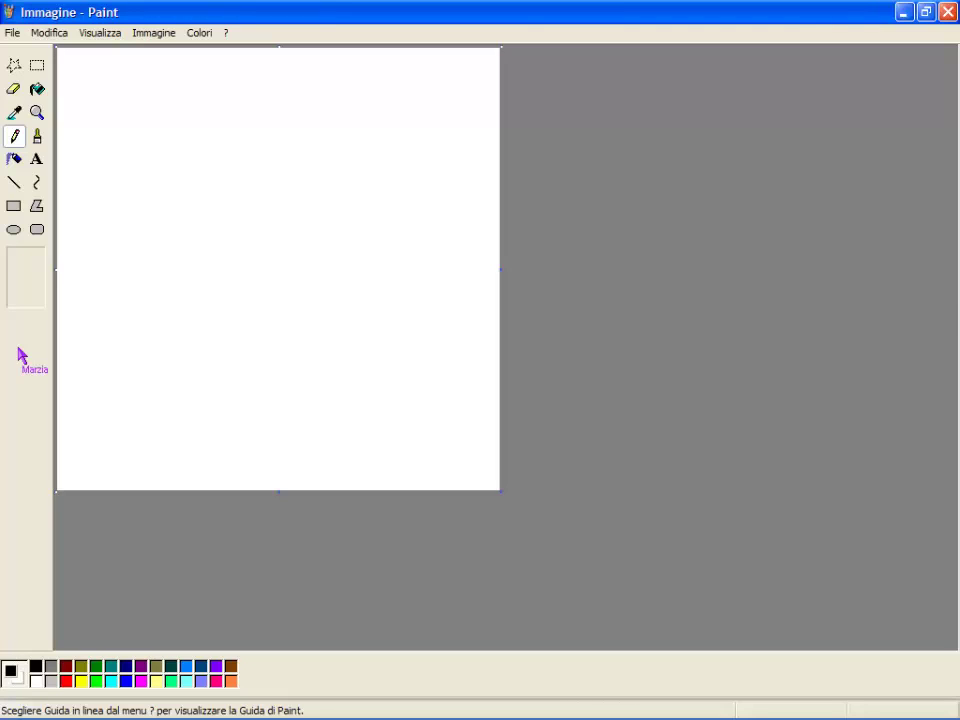
left_click(14, 184)
left_click(30, 278)
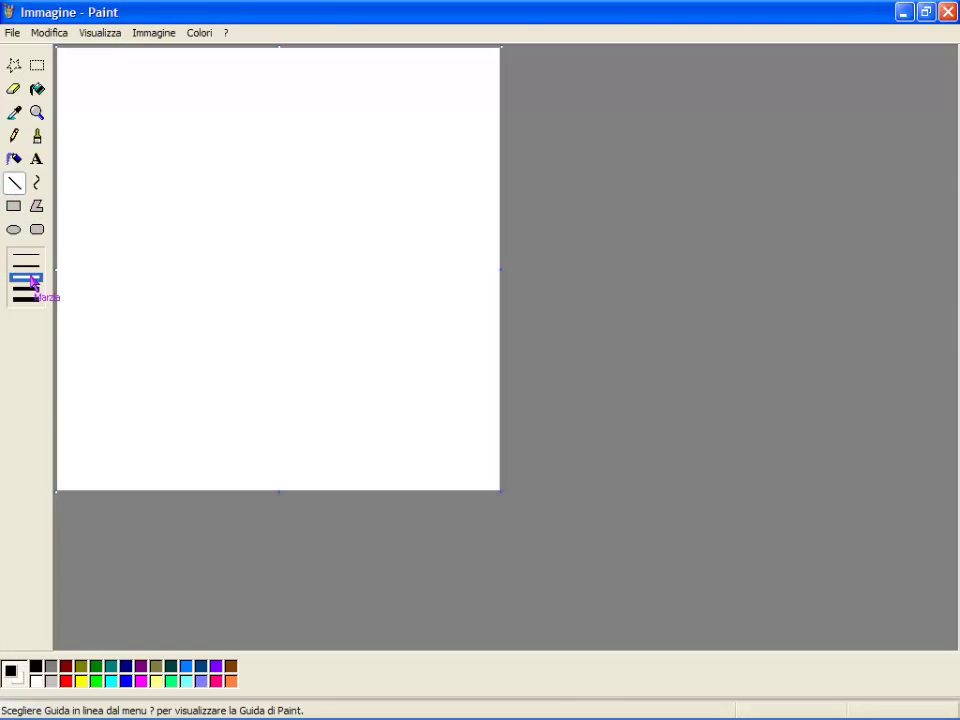
left_click(66, 681)
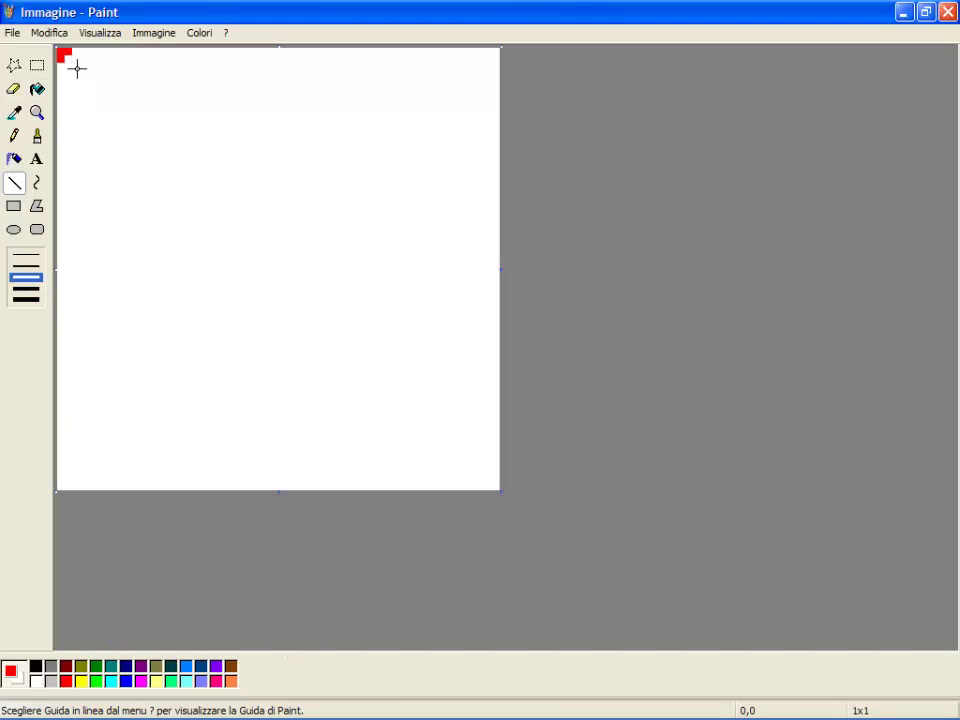
left_click_drag(77, 68, 524, 523)
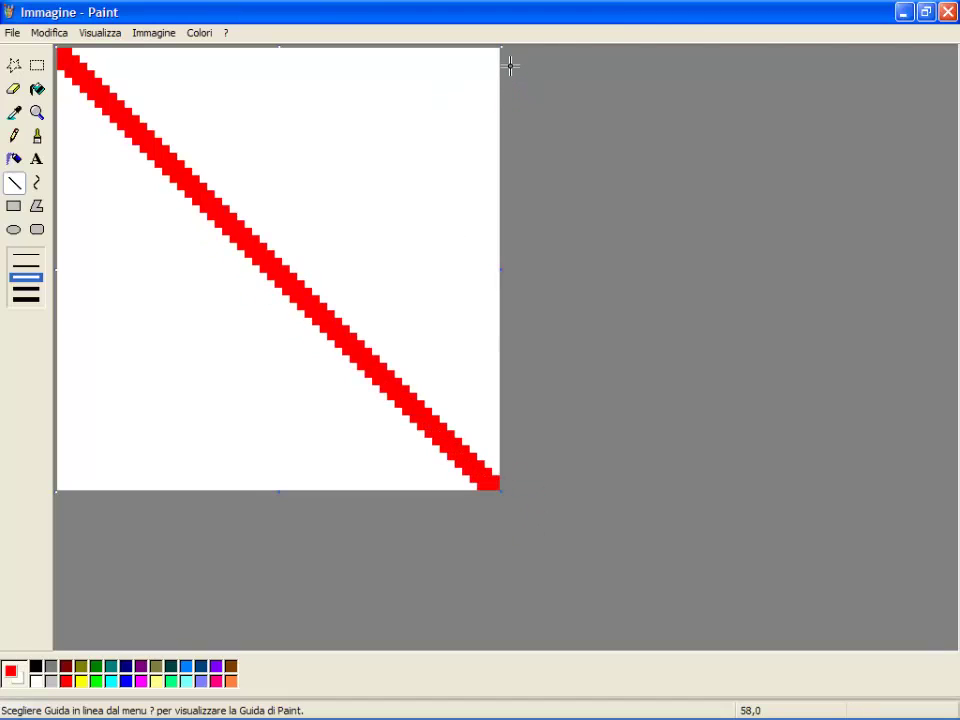
mouse_move(510, 66)
left_mouse_down()
mouse_move(206, 251)
mouse_move(15, 439)
left_mouse_up()
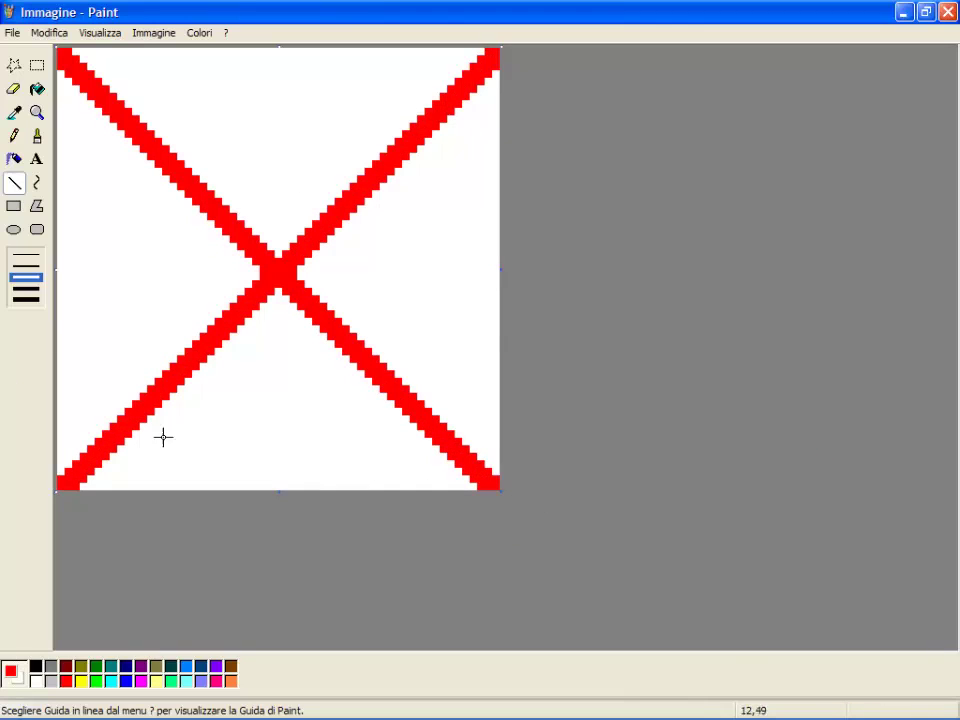
Step: Paint one large round red dot with the Brush in each of the four triangles formed by the X
left_click(38, 137)
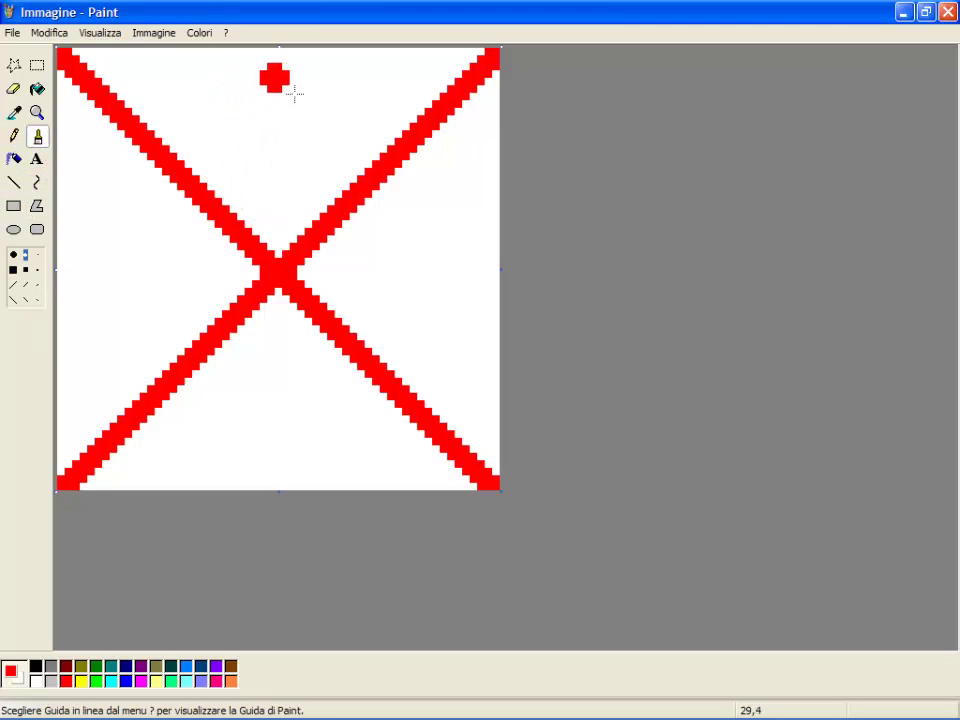
left_click(13, 254)
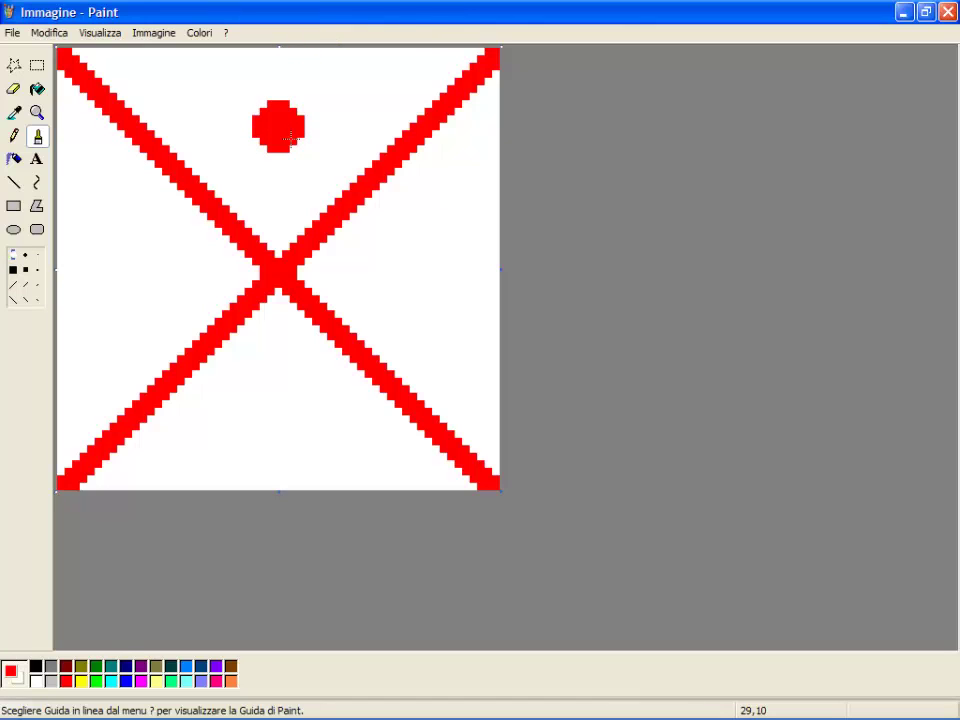
left_click(290, 137)
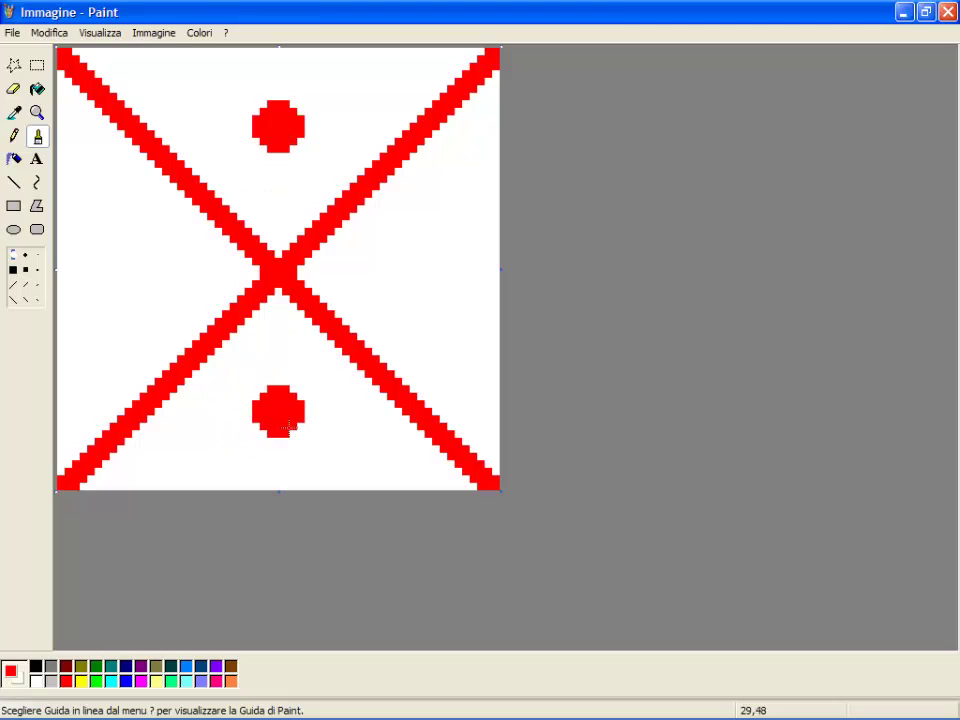
left_click(290, 427)
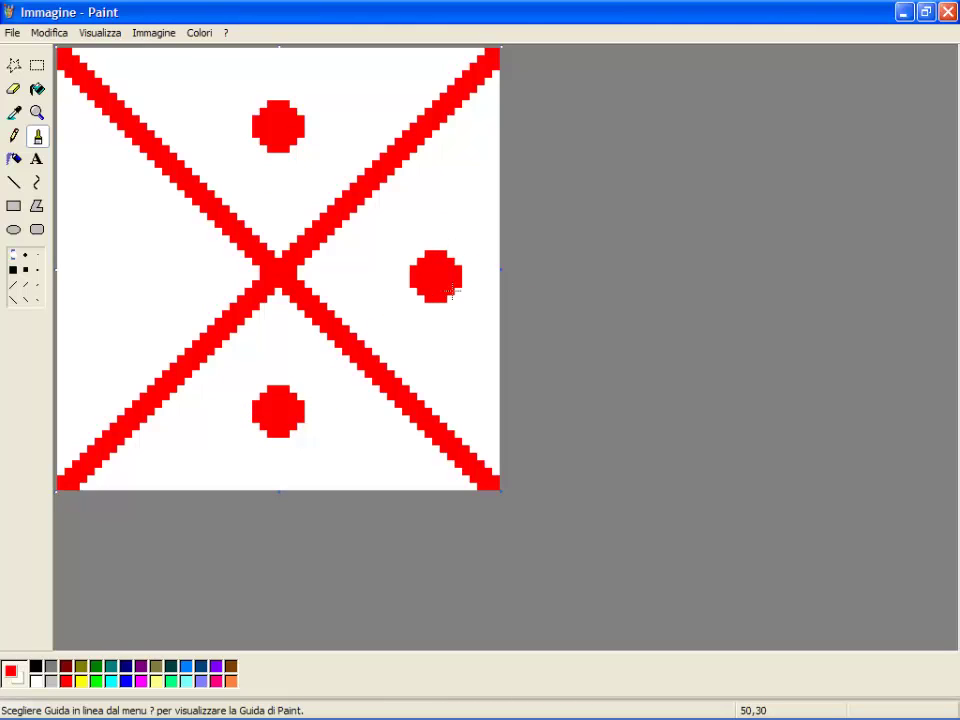
left_click(450, 290)
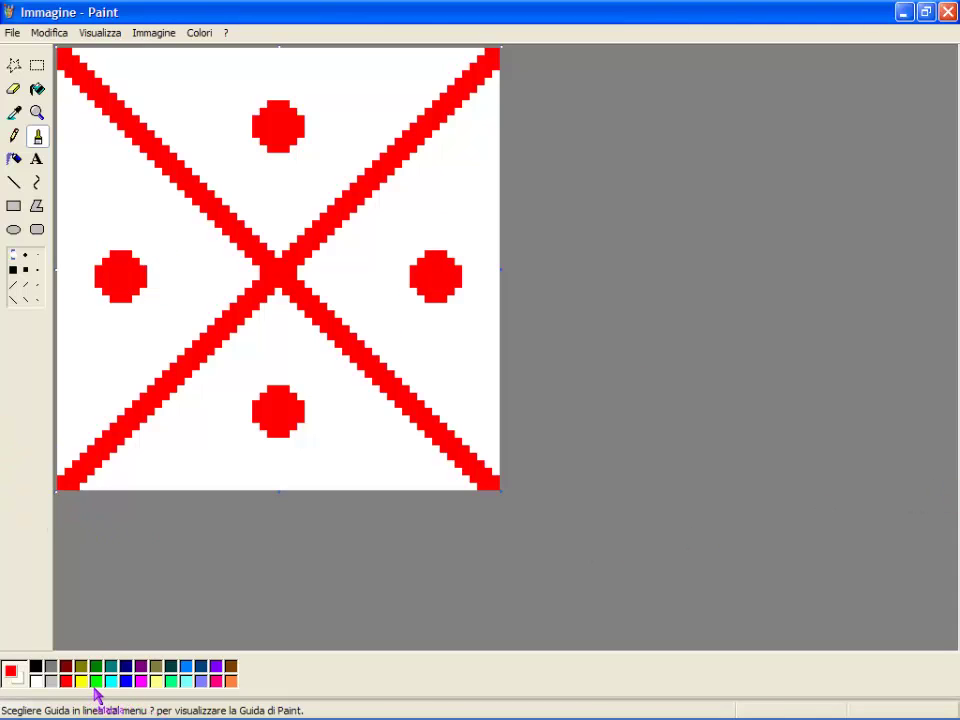
Step: Fill the backgrounds of the upper and lower triangles with light yellow
left_click(155, 682)
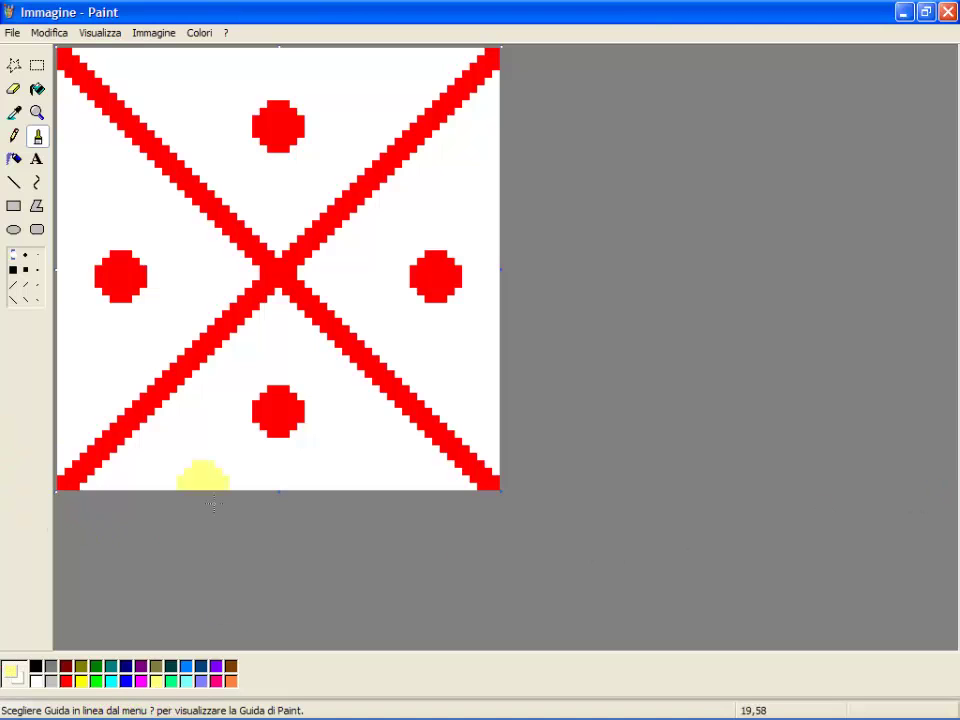
left_click(37, 89)
left_click(210, 105)
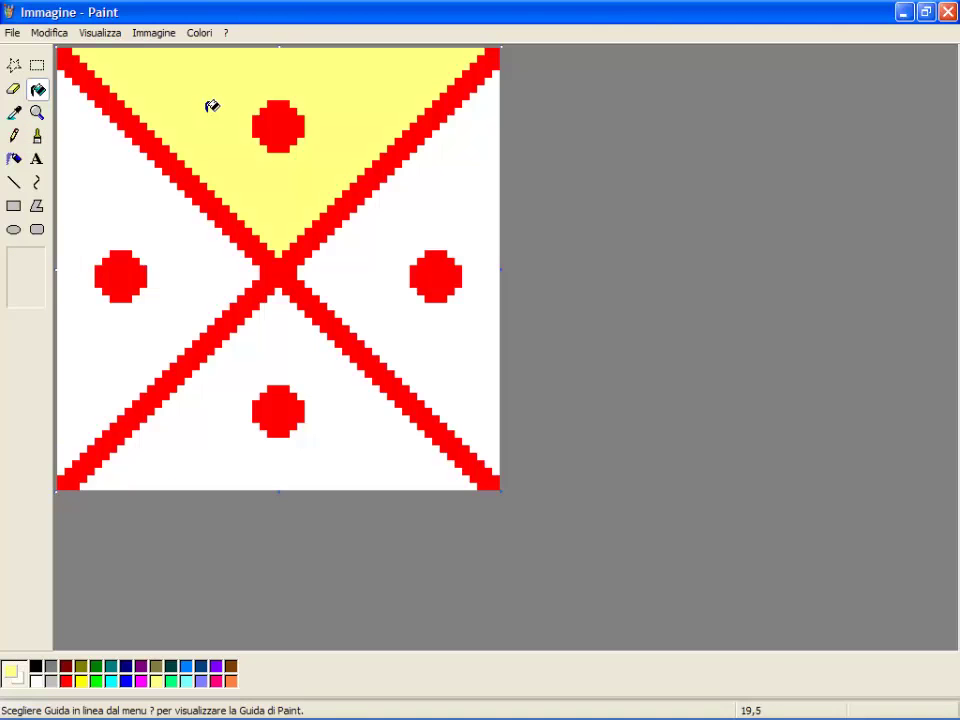
left_click(200, 442)
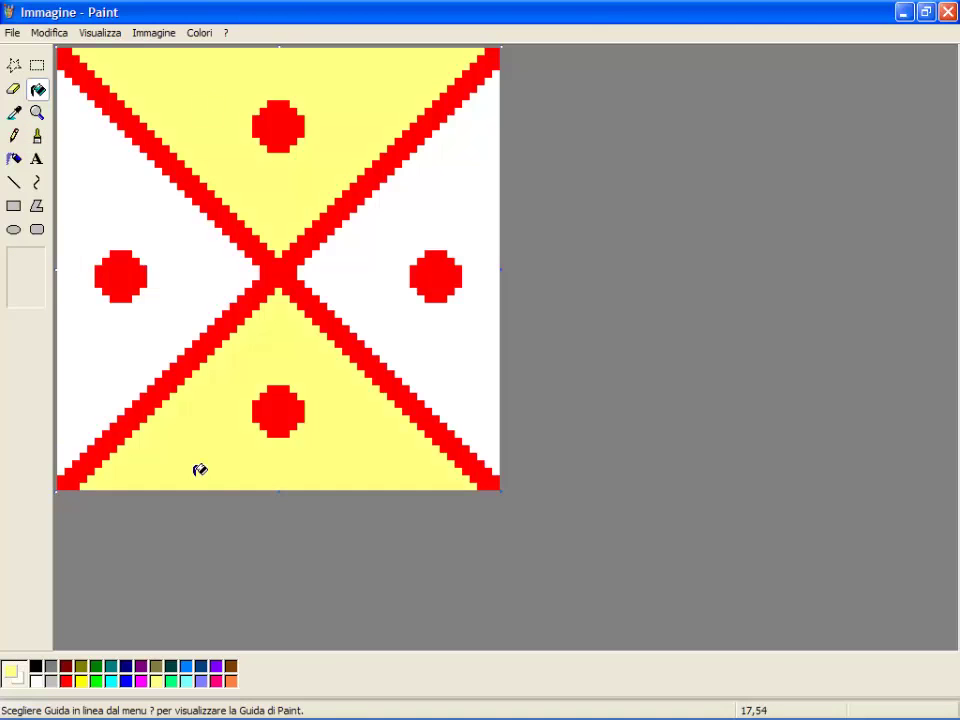
Step: Lighten the spring-green palette colour to luminosity 195 (RGB 159, 255, 207) and fill the left and right triangles with it
double_click(171, 682)
left_click(540, 468)
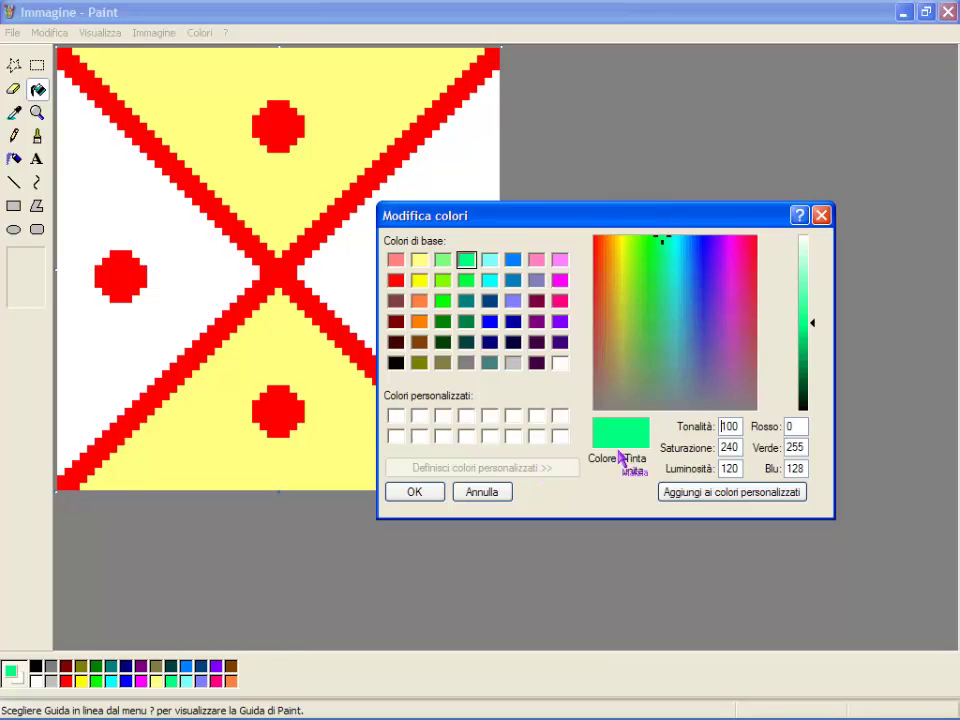
left_click(807, 268)
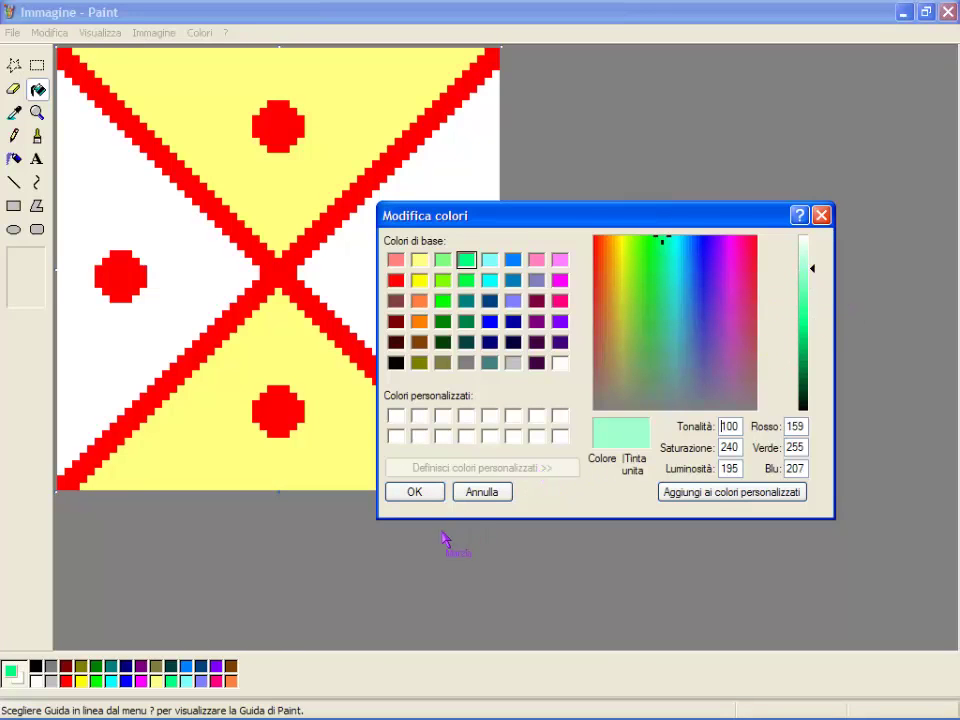
left_click(422, 491)
left_click(228, 280)
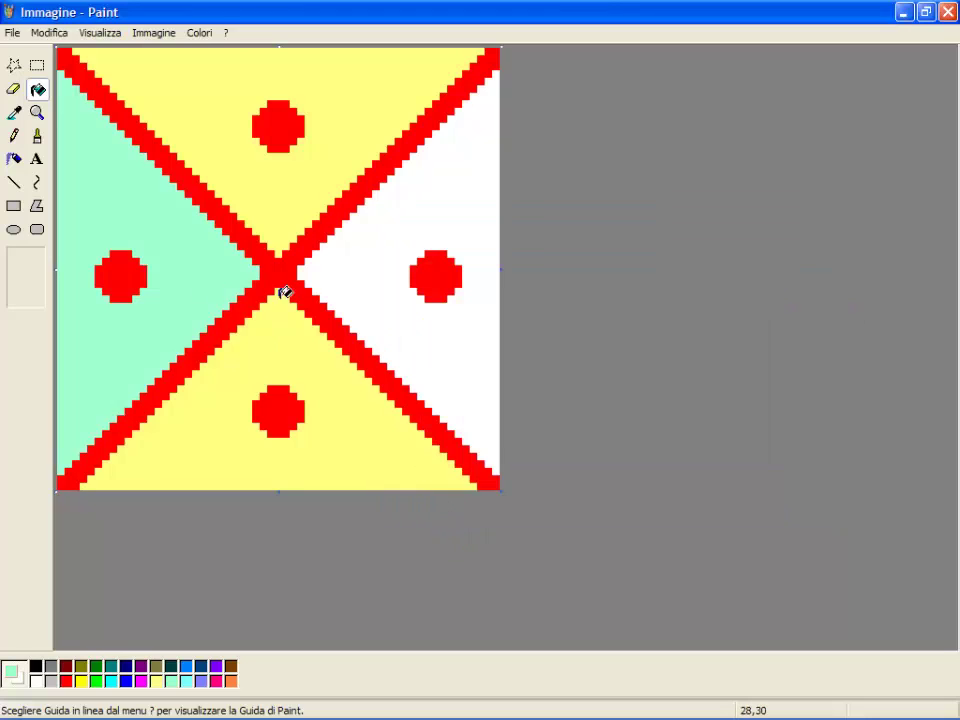
left_click(368, 282)
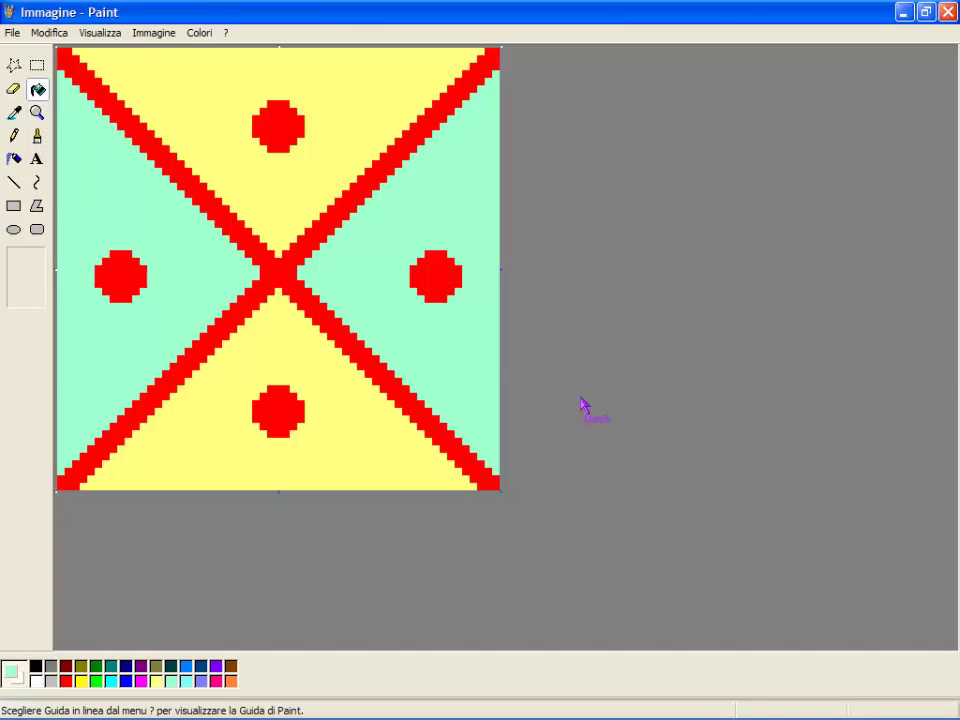
Step: Draw a blue diagonal line of medium thickness across each of the tile's four corners, crossing the red diagonals
left_click(36, 113)
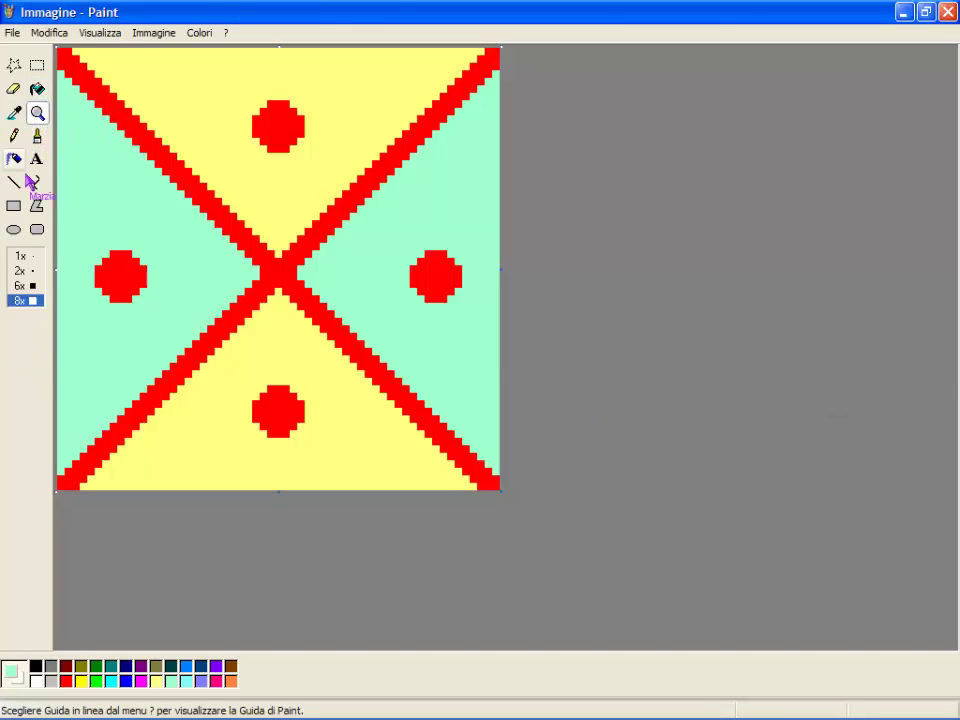
left_click(28, 256)
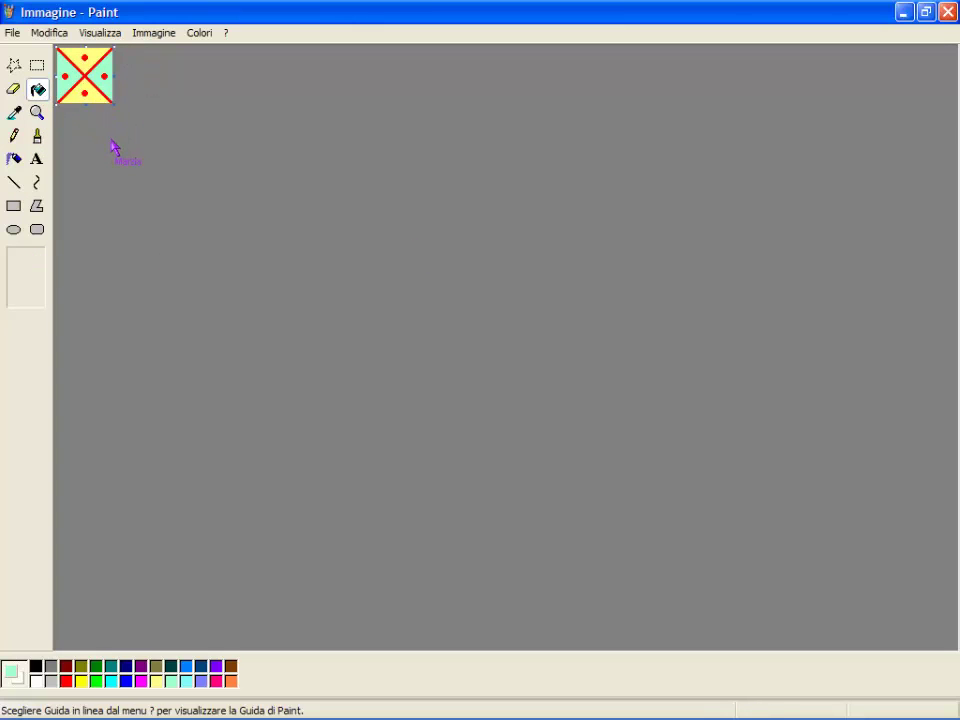
left_click(37, 113)
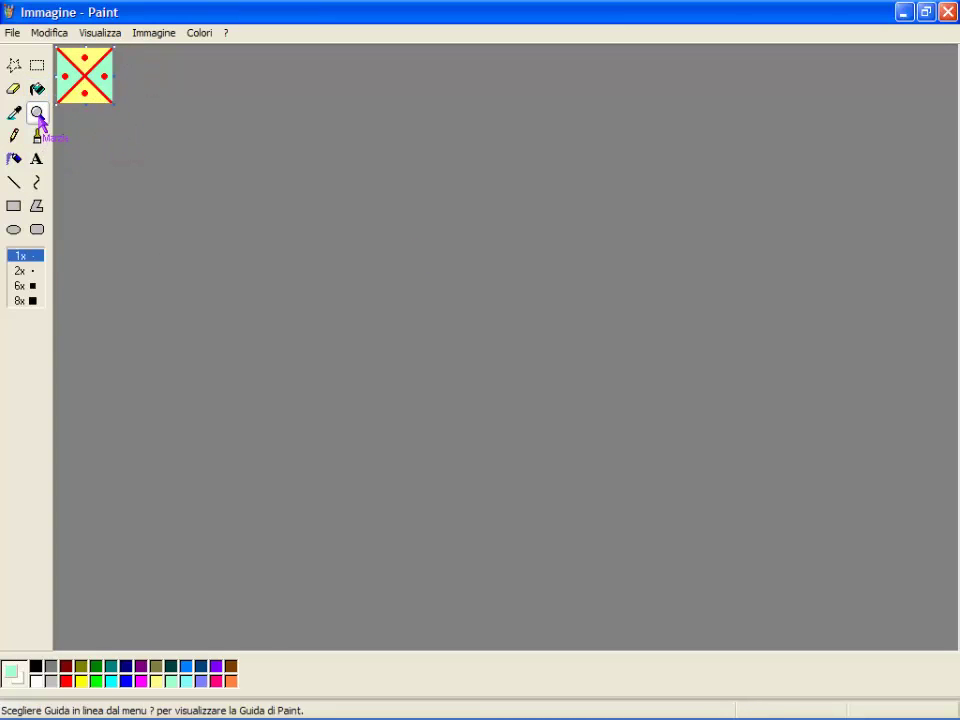
left_click(22, 300)
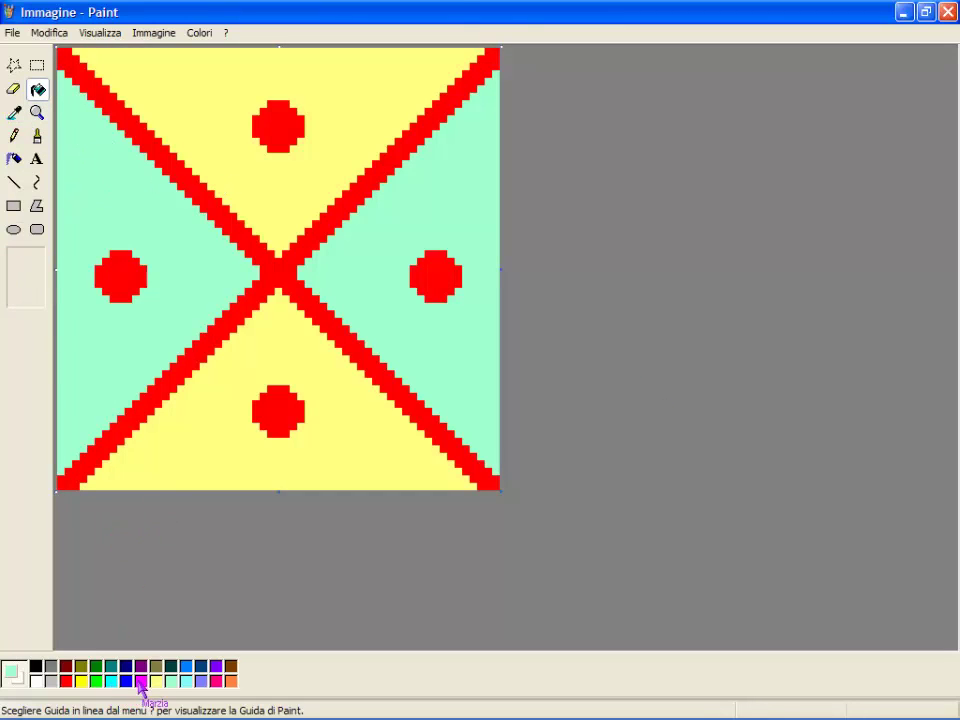
left_click(186, 667)
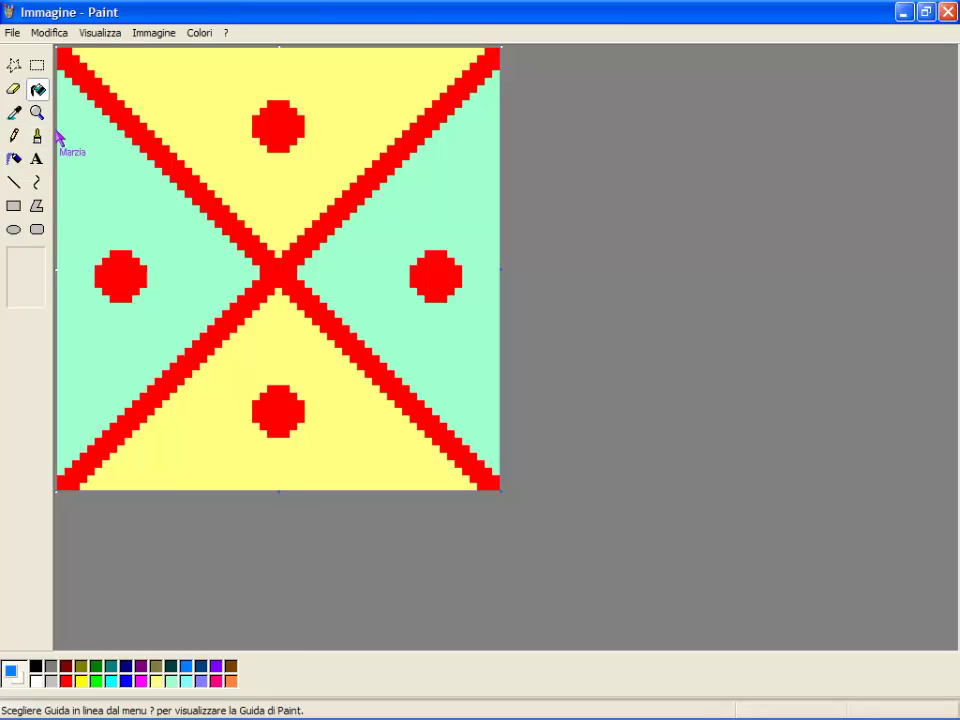
left_click(14, 182)
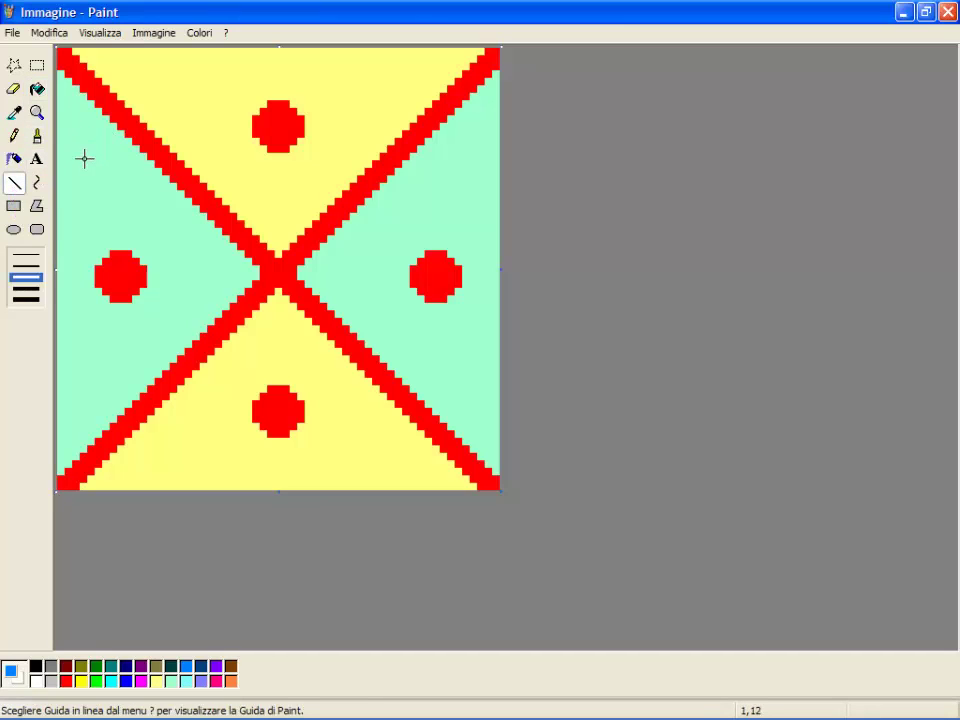
left_click_drag(70, 162, 230, 68)
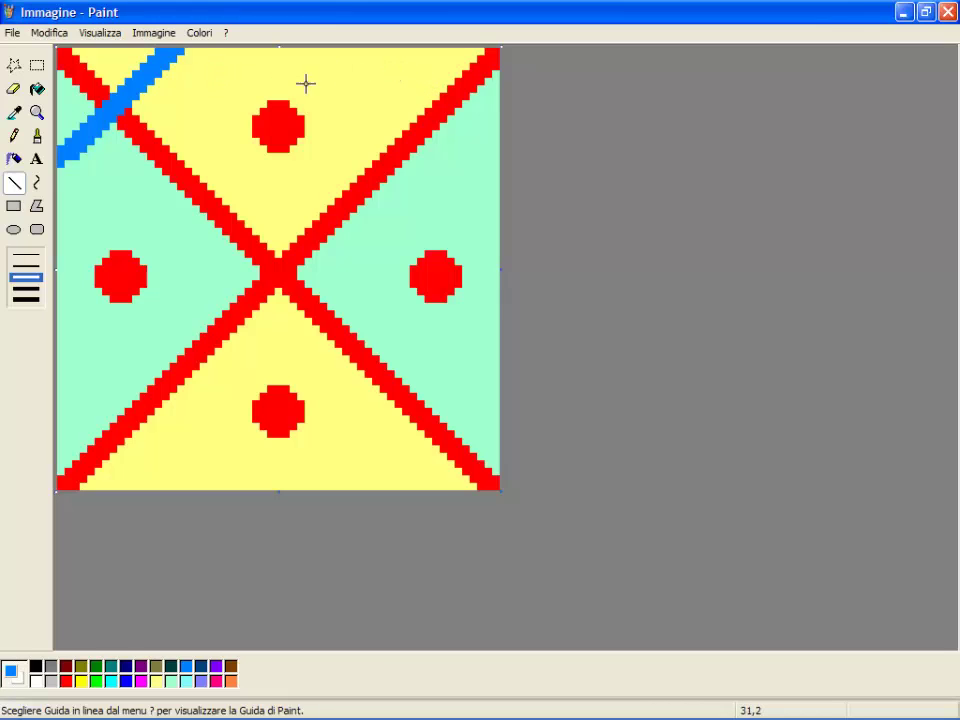
left_click_drag(366, 46, 594, 261)
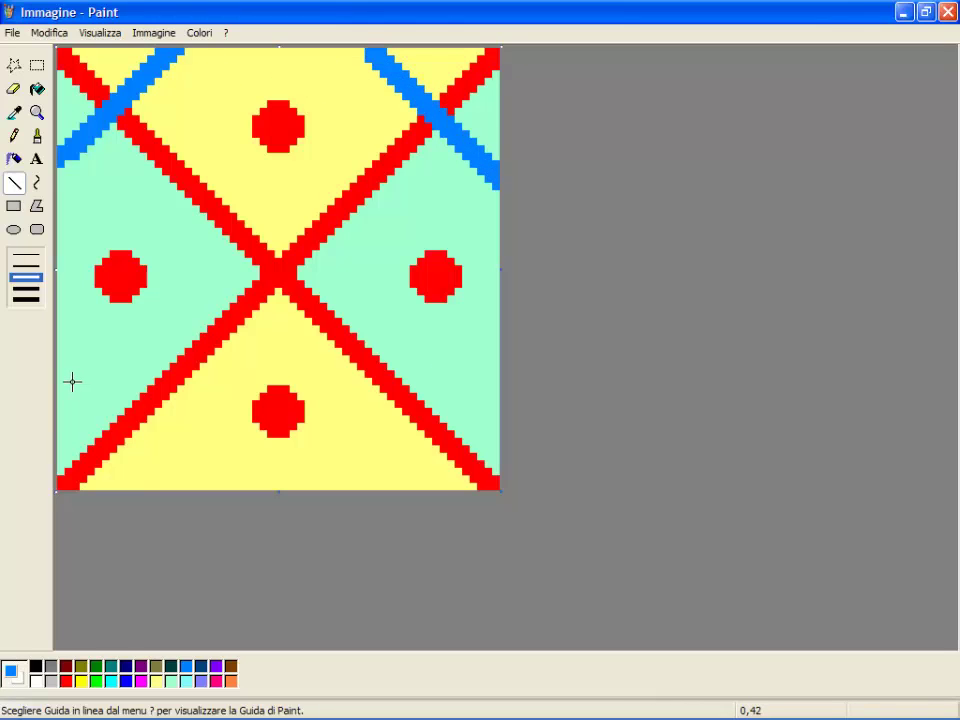
left_click_drag(72, 381, 221, 548)
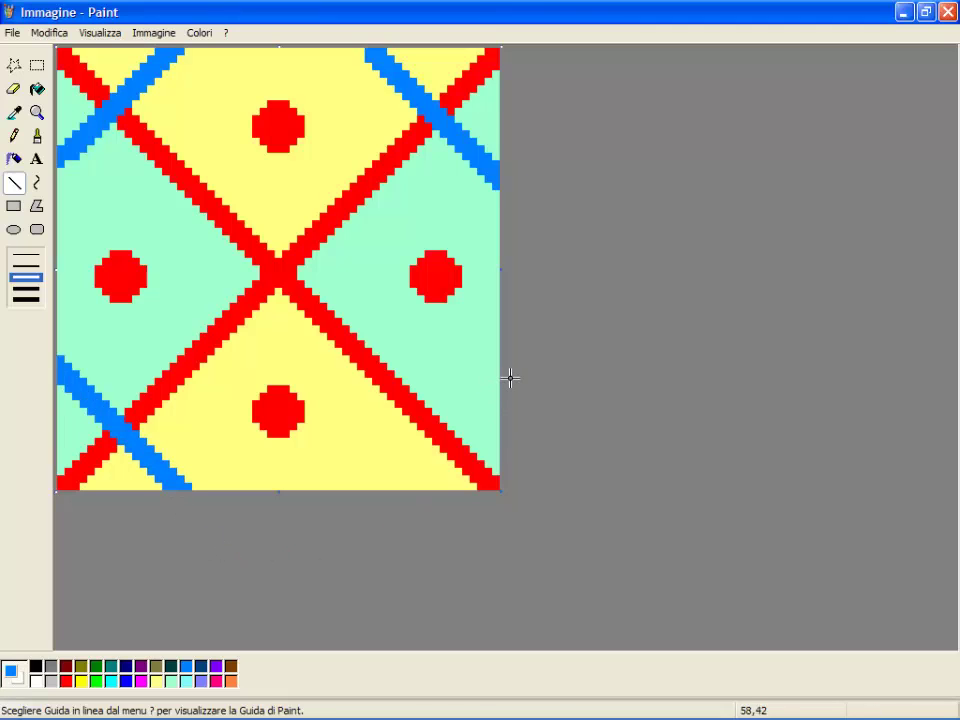
left_click_drag(511, 340, 332, 482)
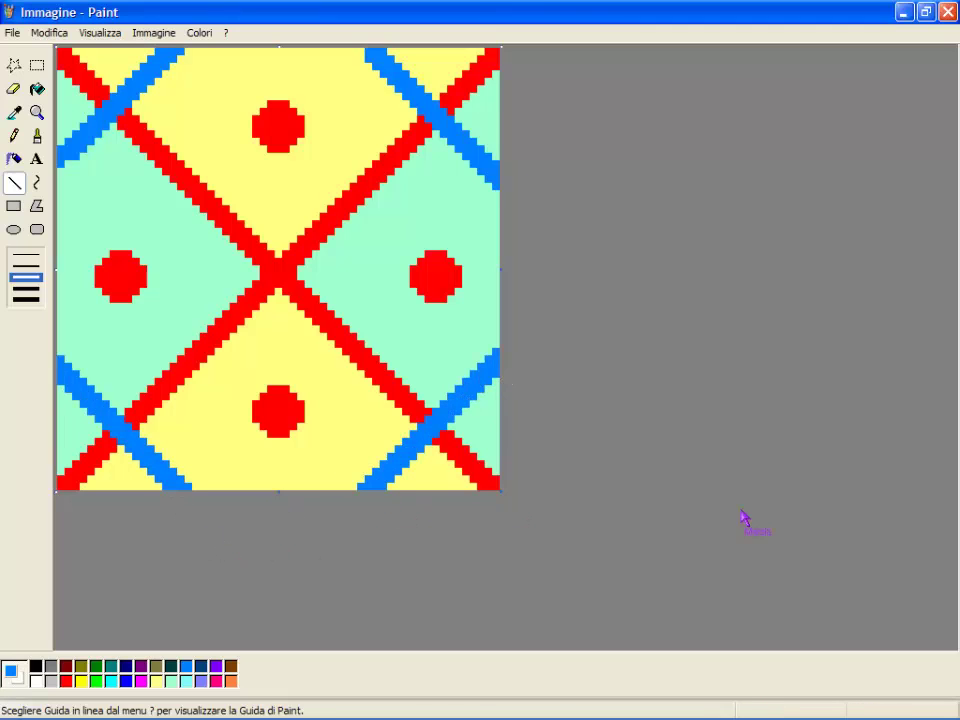
Step: Save the tile to the Desktop as a 24-bit bitmap named esempio and close Paint, returning to Silhouette Studio Designer Edition
left_click(44, 118)
left_click(22, 257)
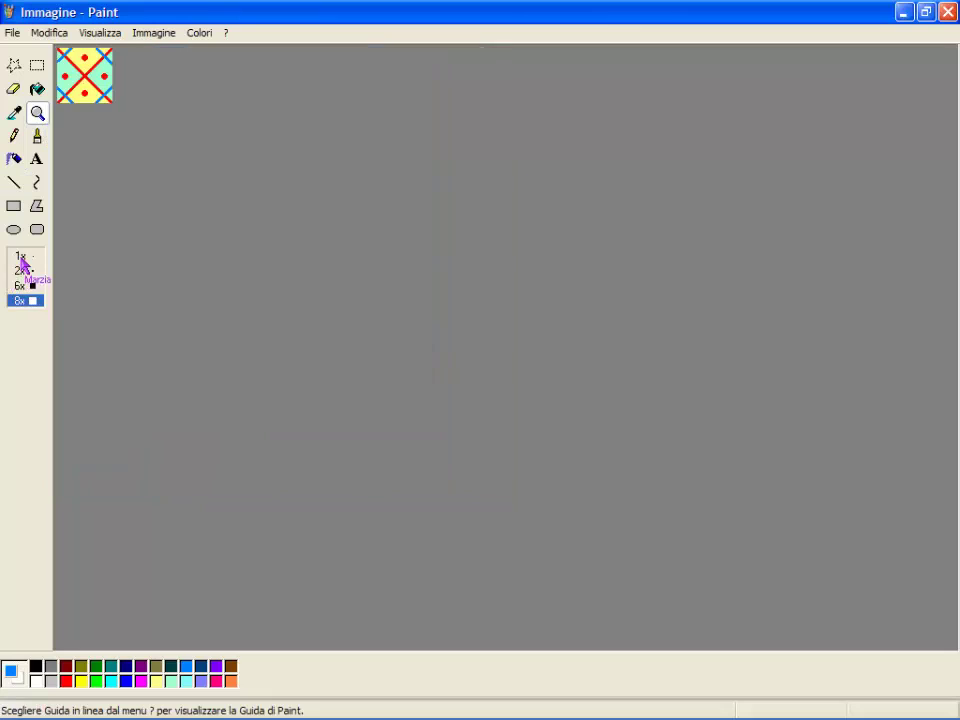
left_click(17, 34)
left_click(45, 100)
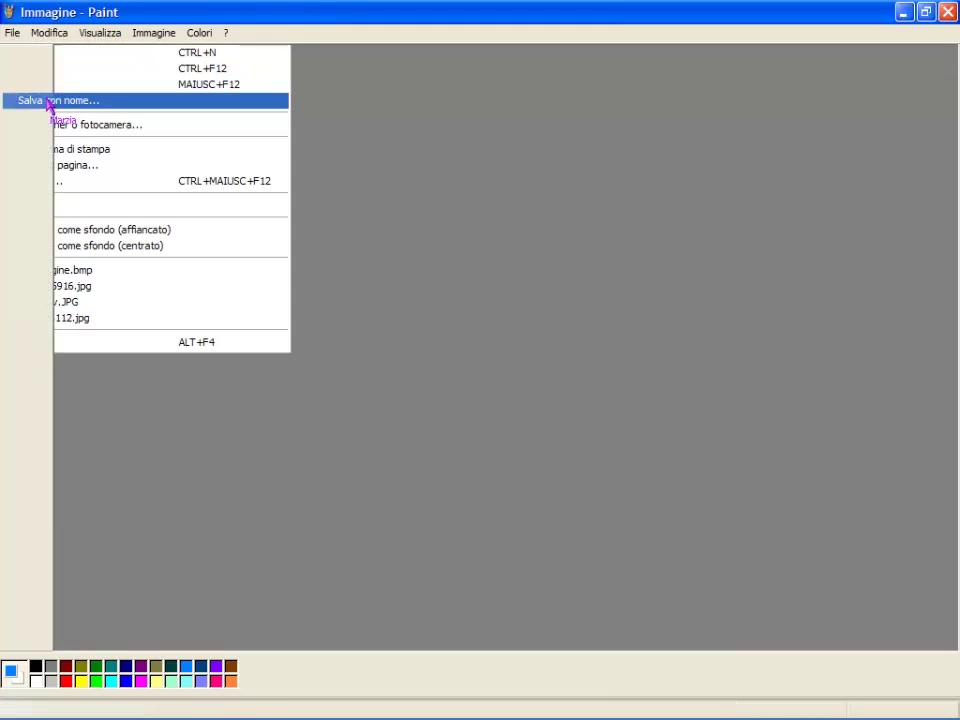
left_click(48, 205)
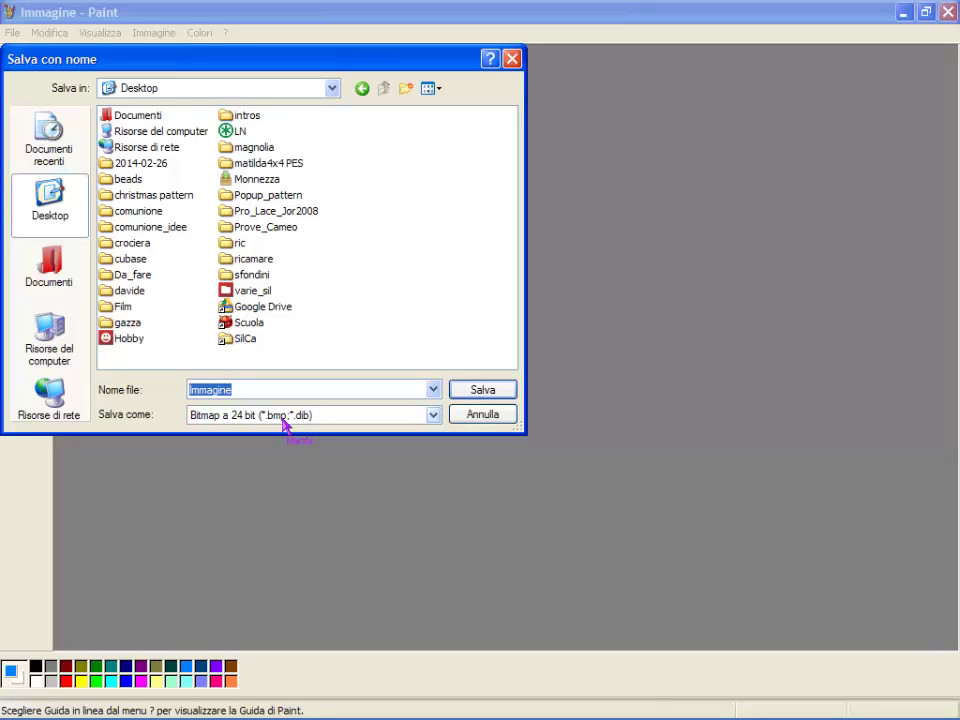
left_click(467, 392)
type("esem")
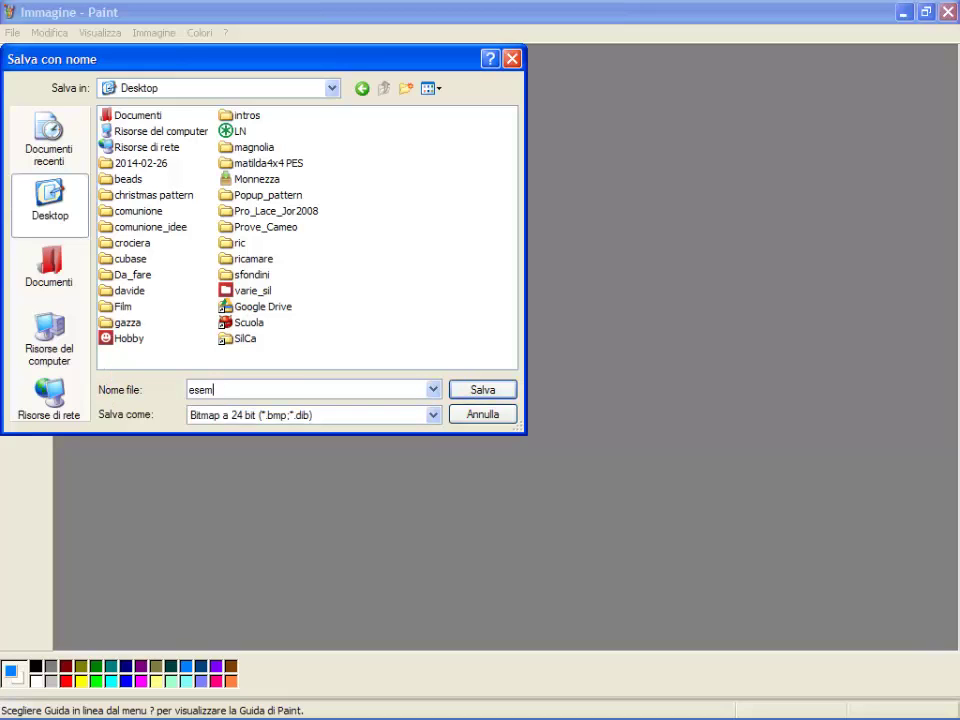
type("pio")
left_click(484, 392)
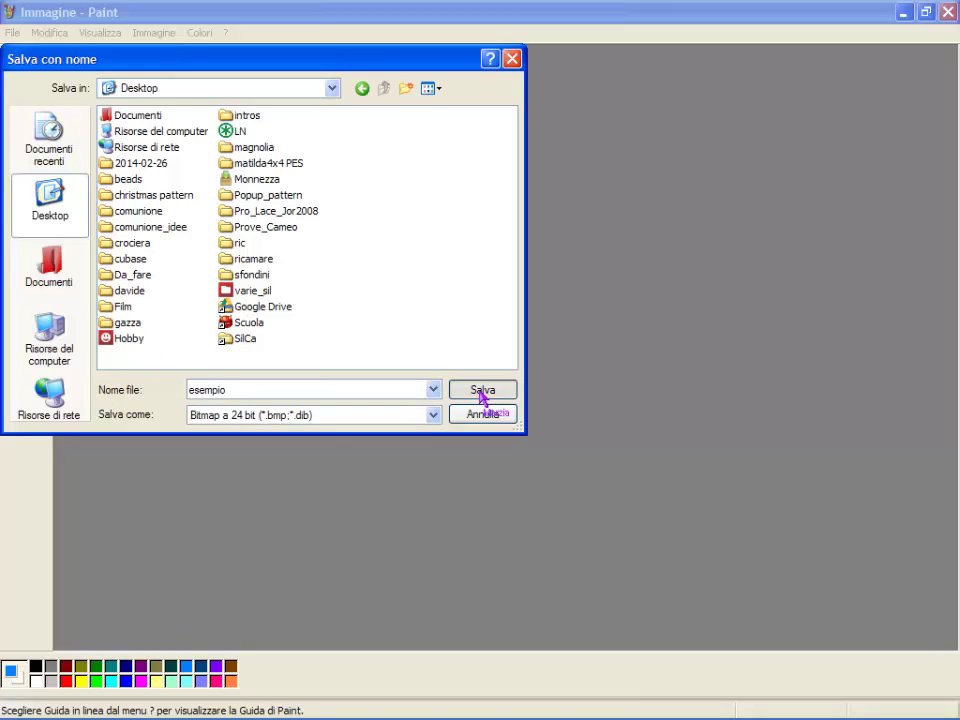
key("alt+F4")
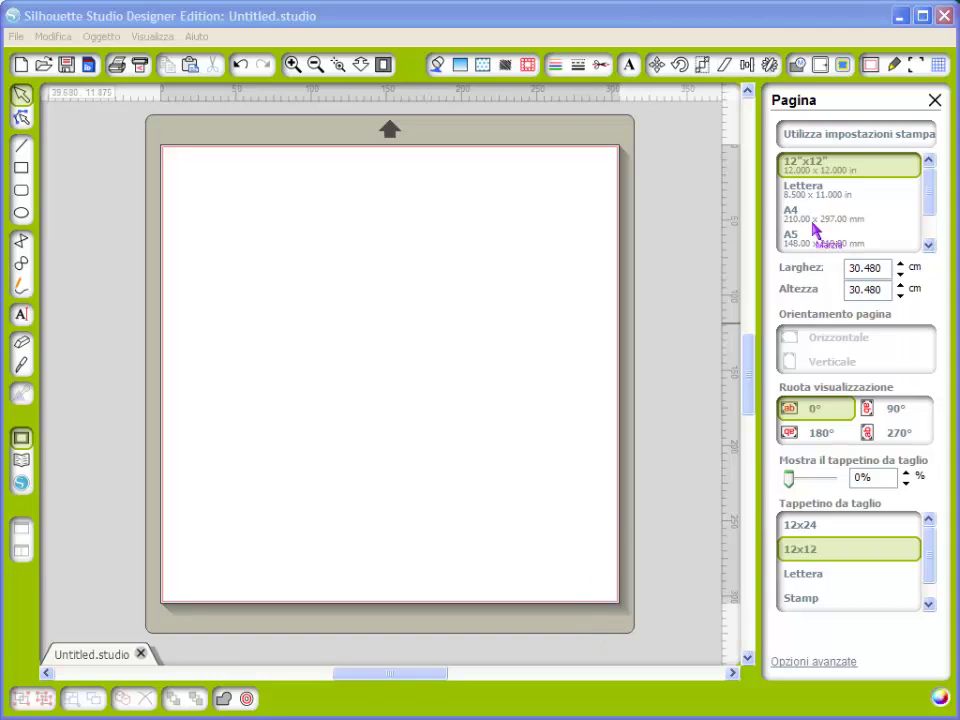
Step: Show the desktop and rearrange its icons so esempio.bmp sits directly below the capture-1 recording file
left_click(900, 16)
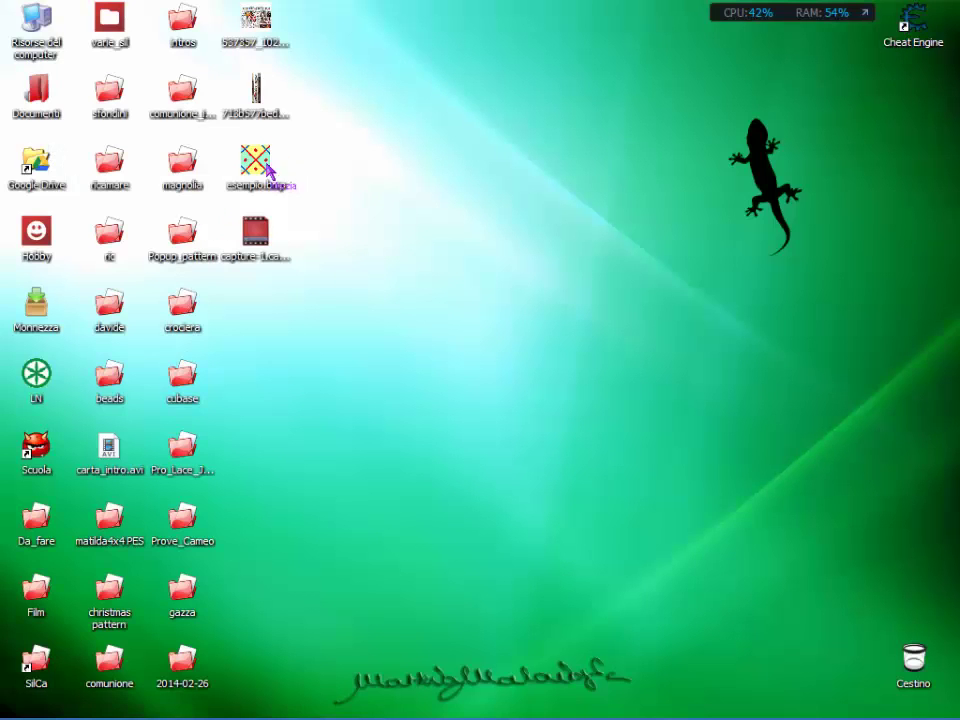
left_click_drag(265, 168, 401, 378)
left_click(253, 233)
left_click_drag(253, 233, 253, 168)
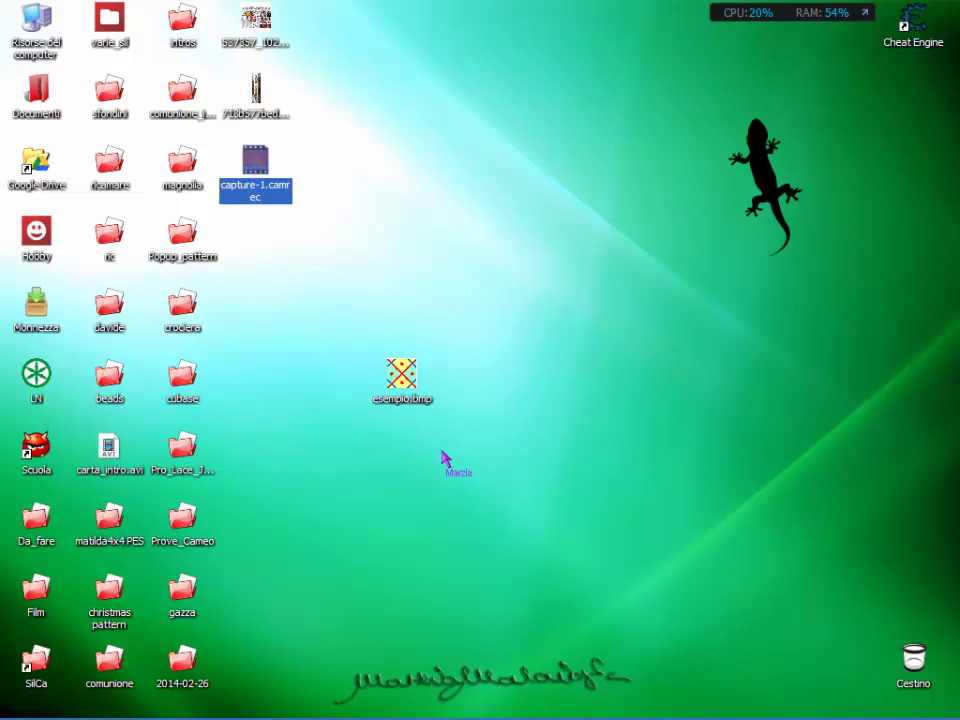
left_click_drag(417, 400, 490, 335)
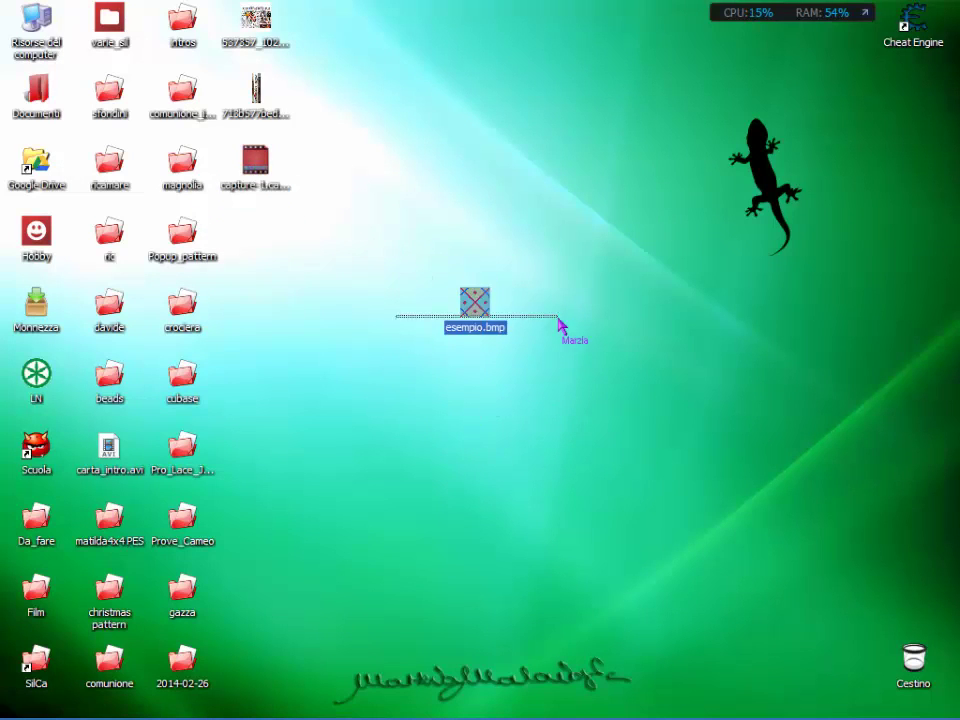
left_click(622, 320)
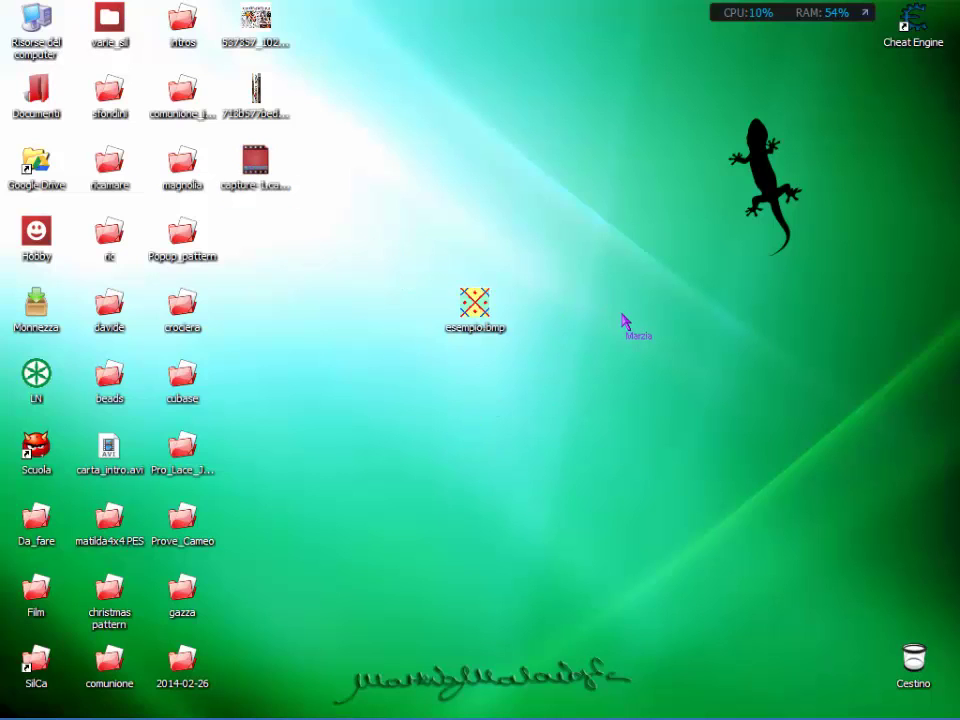
left_click_drag(478, 316, 258, 250)
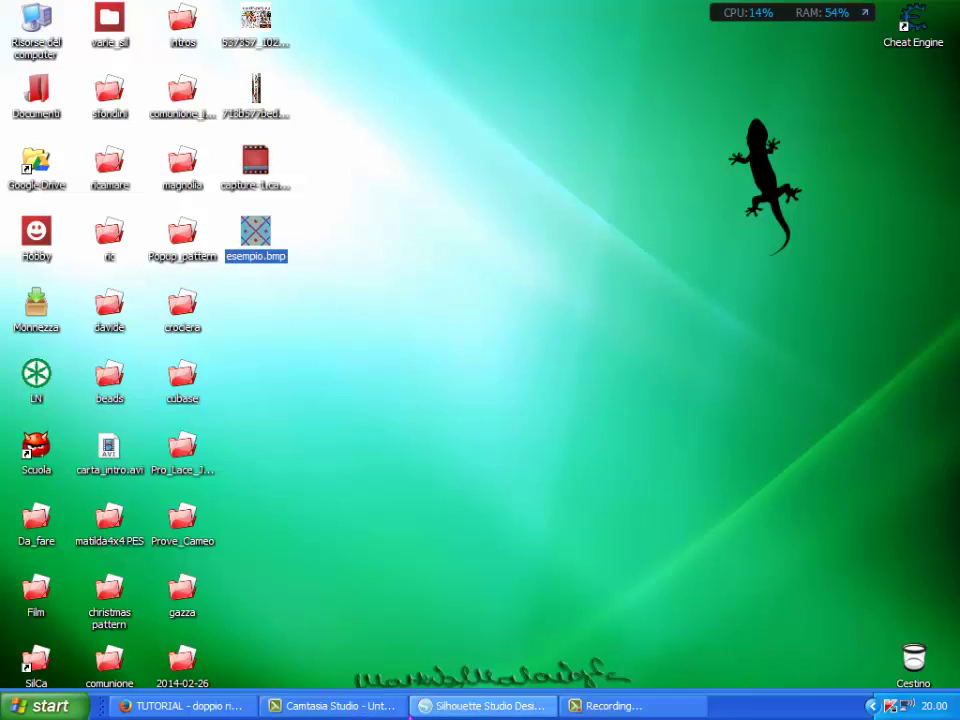
Step: Bring back Silhouette Studio and shrink and reposition its window so the esempio.bmp desktop icon stays accessible beside it
left_click(490, 706)
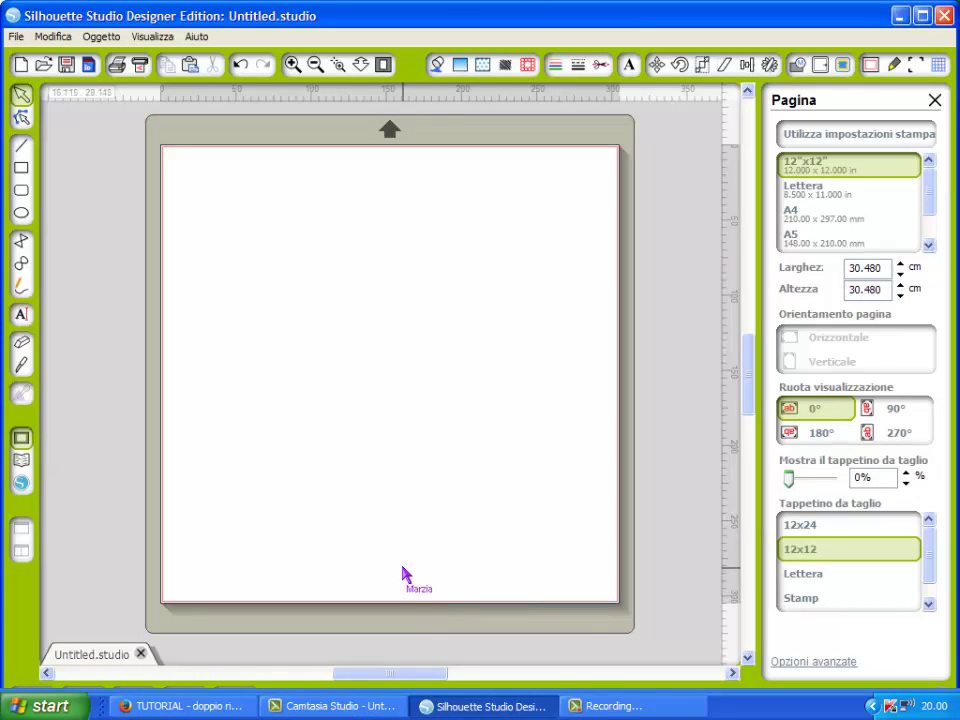
left_click(921, 15)
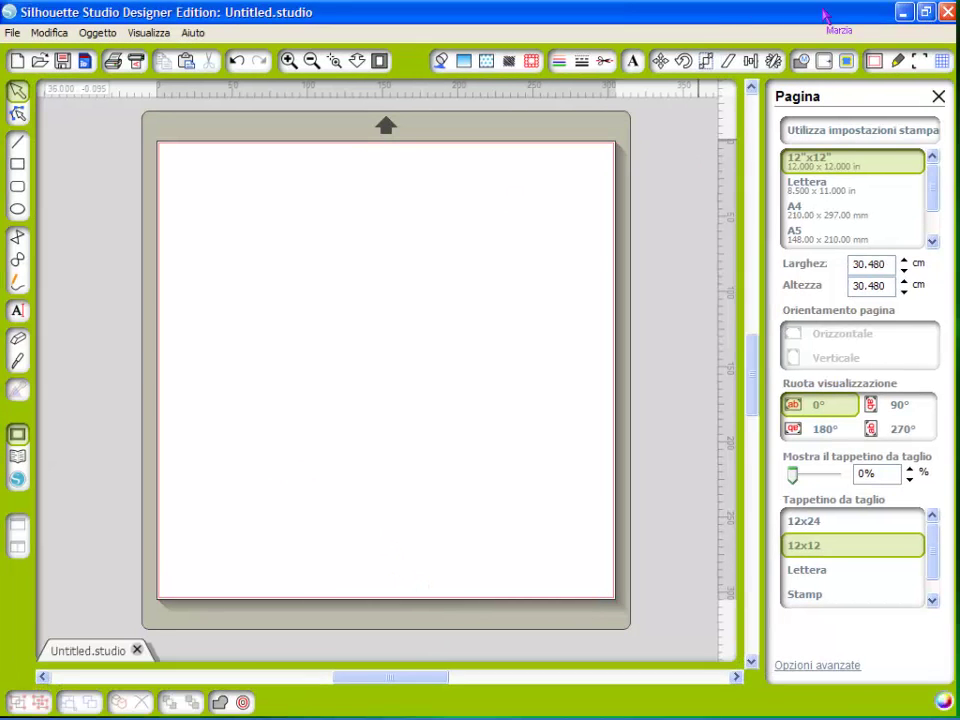
left_click(924, 12)
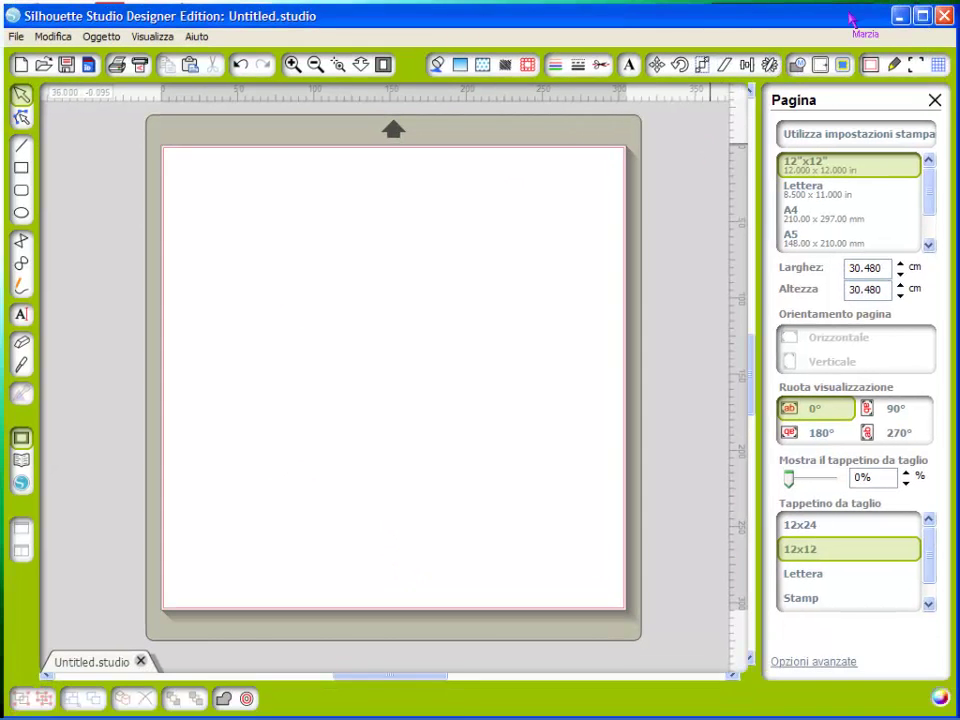
left_click_drag(850, 19, 745, 124)
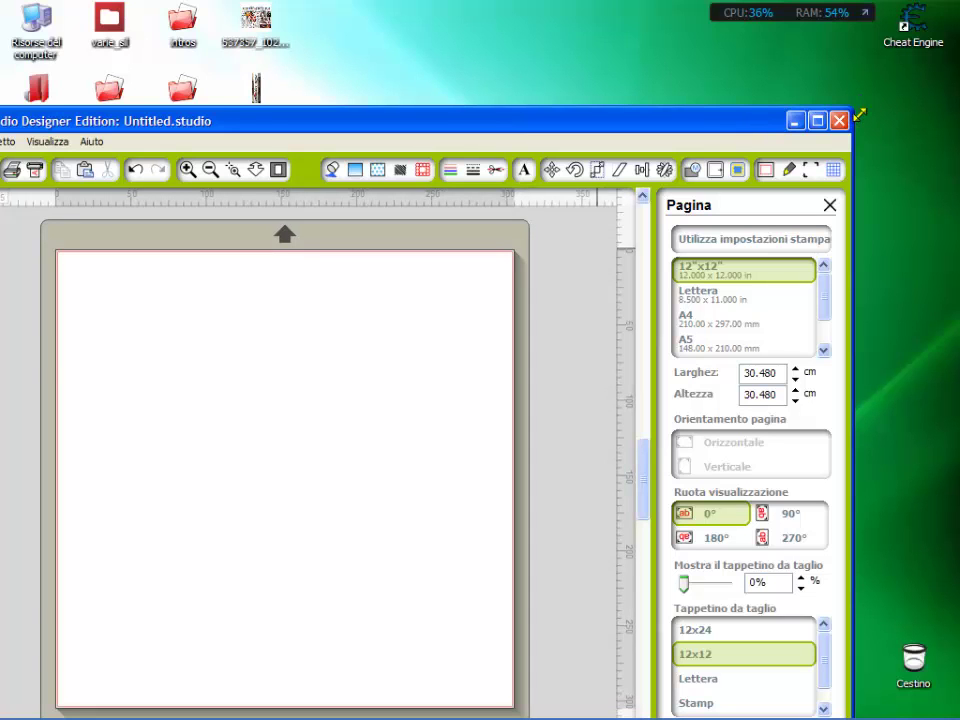
left_click_drag(849, 109, 525, 390)
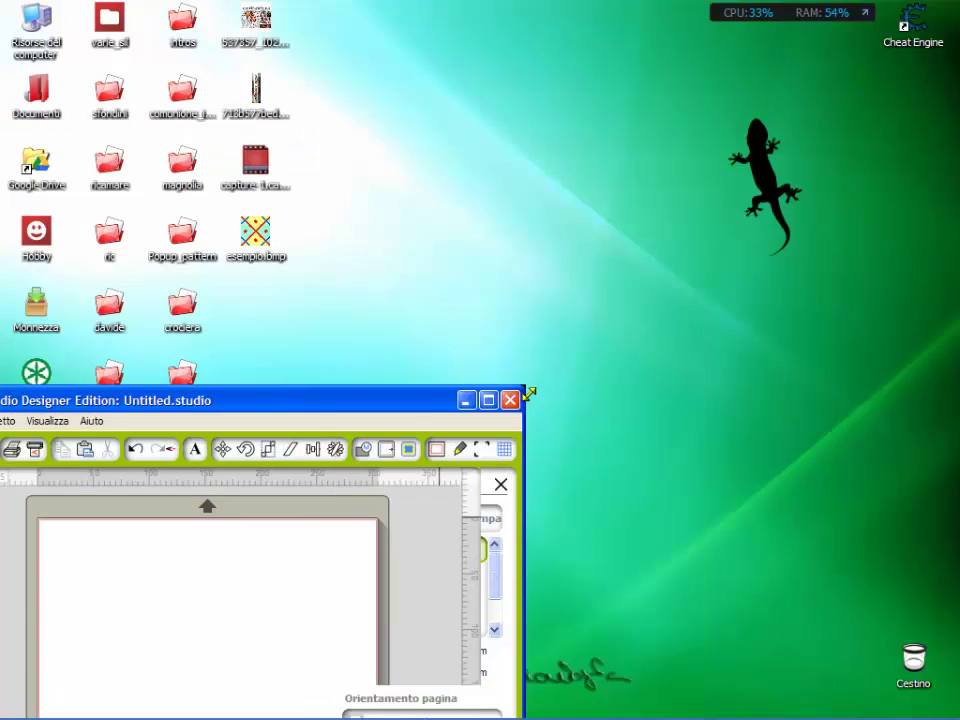
left_click_drag(316, 416, 735, 99)
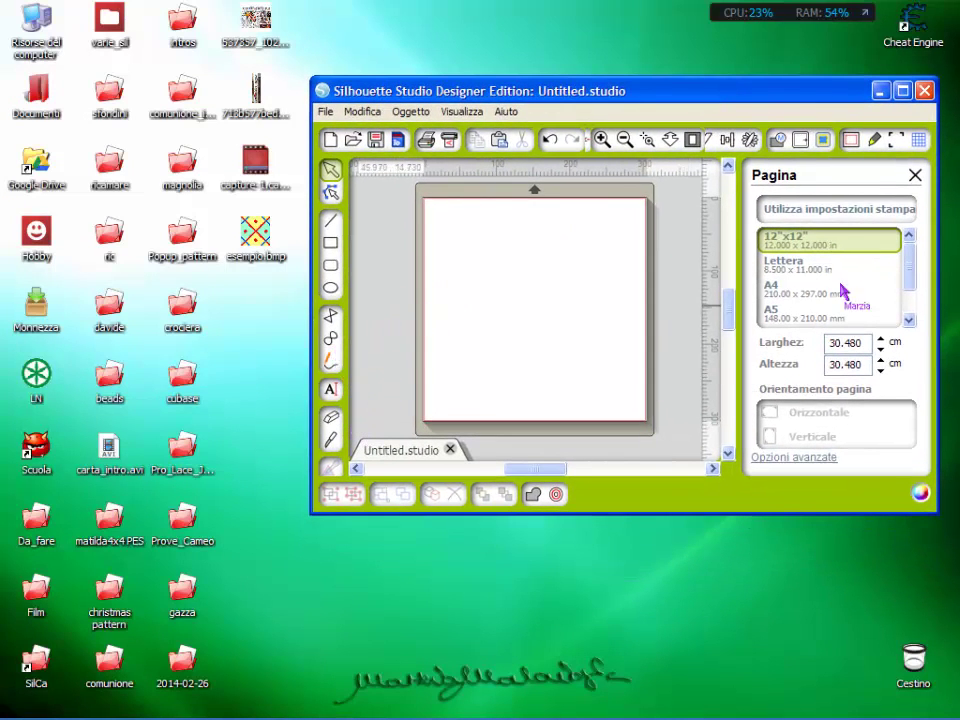
left_click_drag(751, 523, 721, 632)
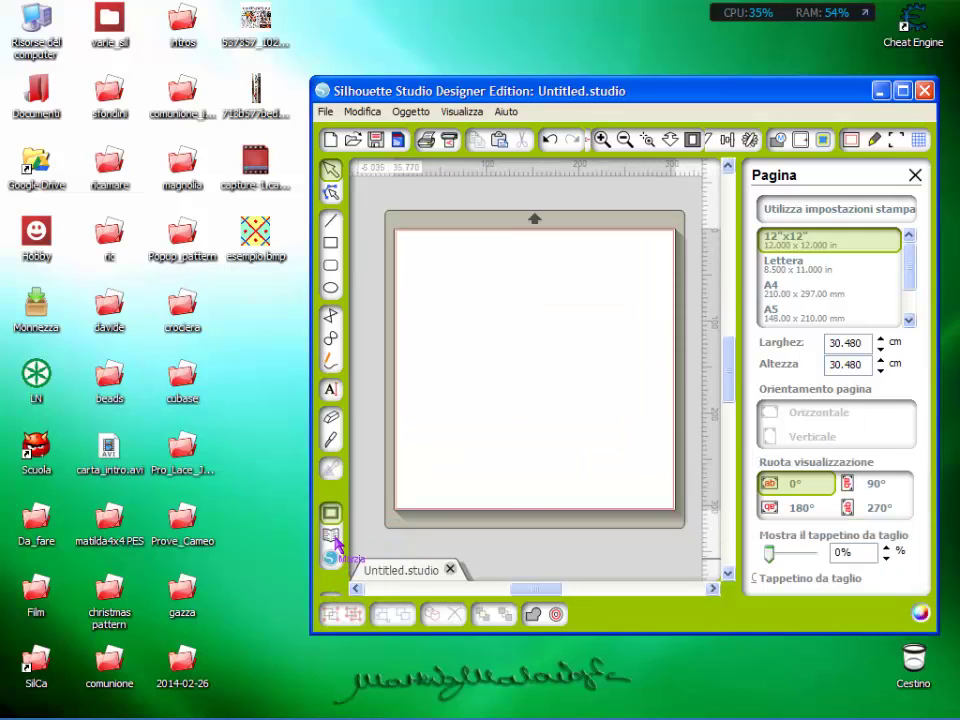
Step: Add esempio.bmp from the desktop to the Backgrounds folder of the Silhouette library
left_click(333, 537)
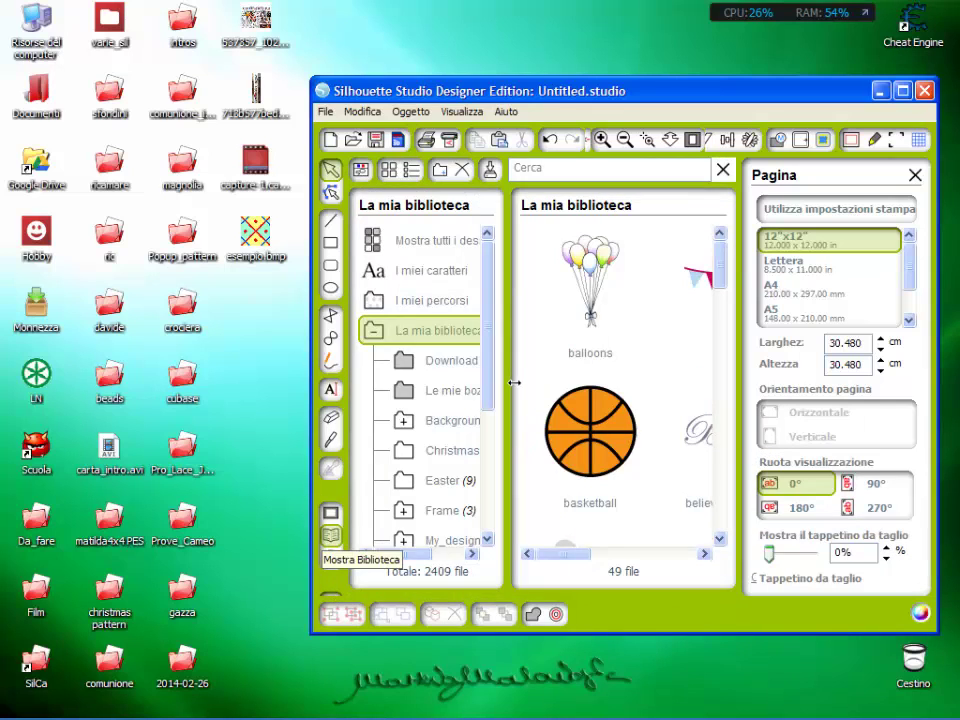
left_click(455, 423)
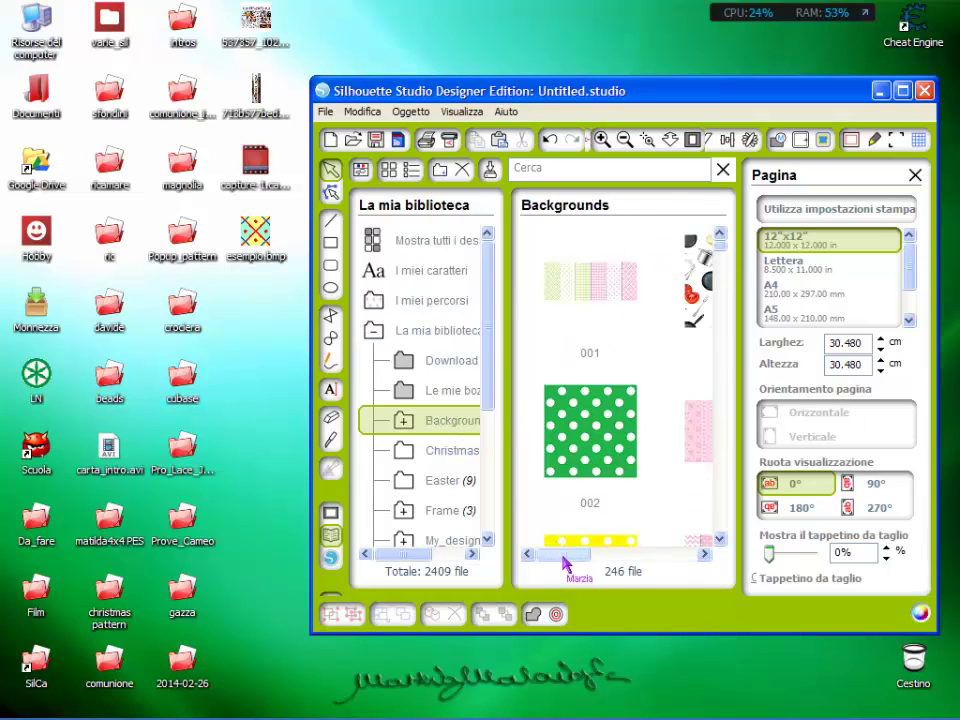
left_click_drag(572, 556, 525, 574)
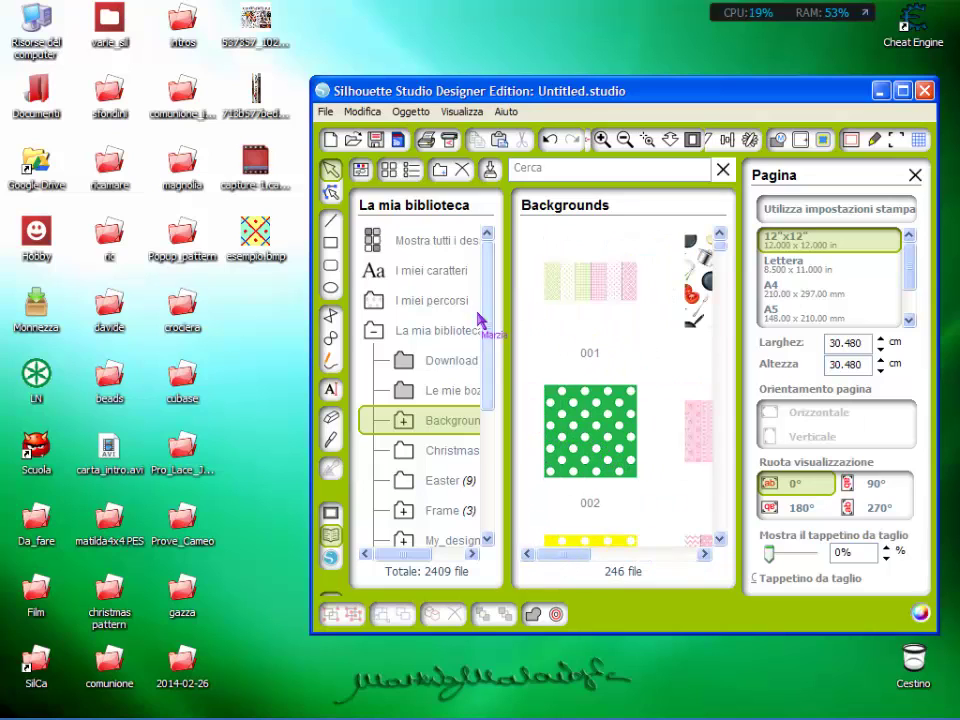
left_click_drag(250, 245, 551, 336)
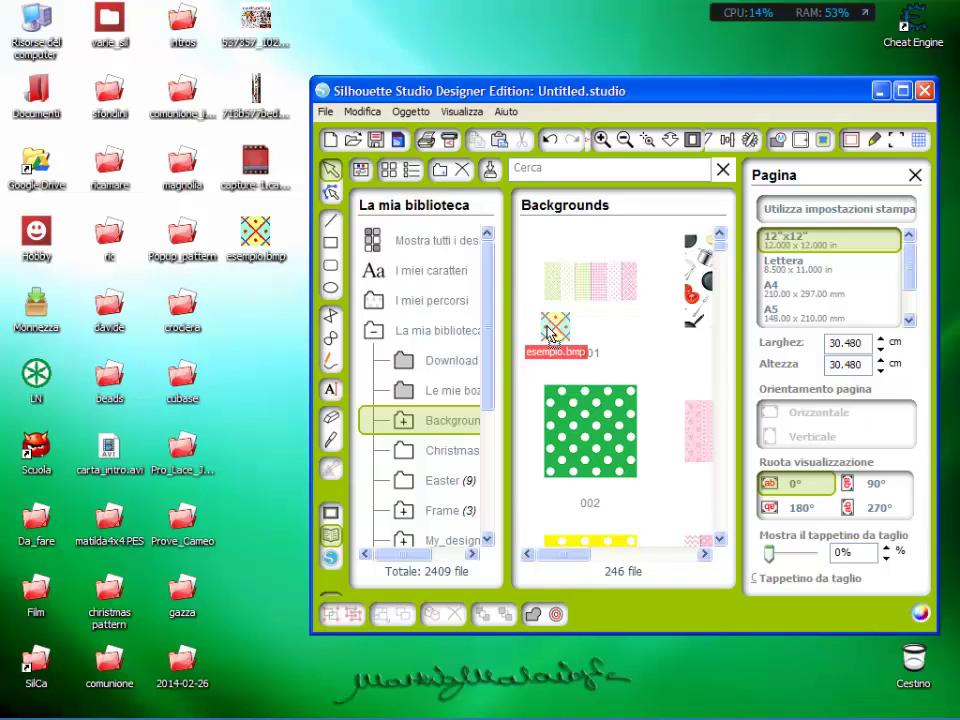
left_click_drag(551, 334, 548, 332)
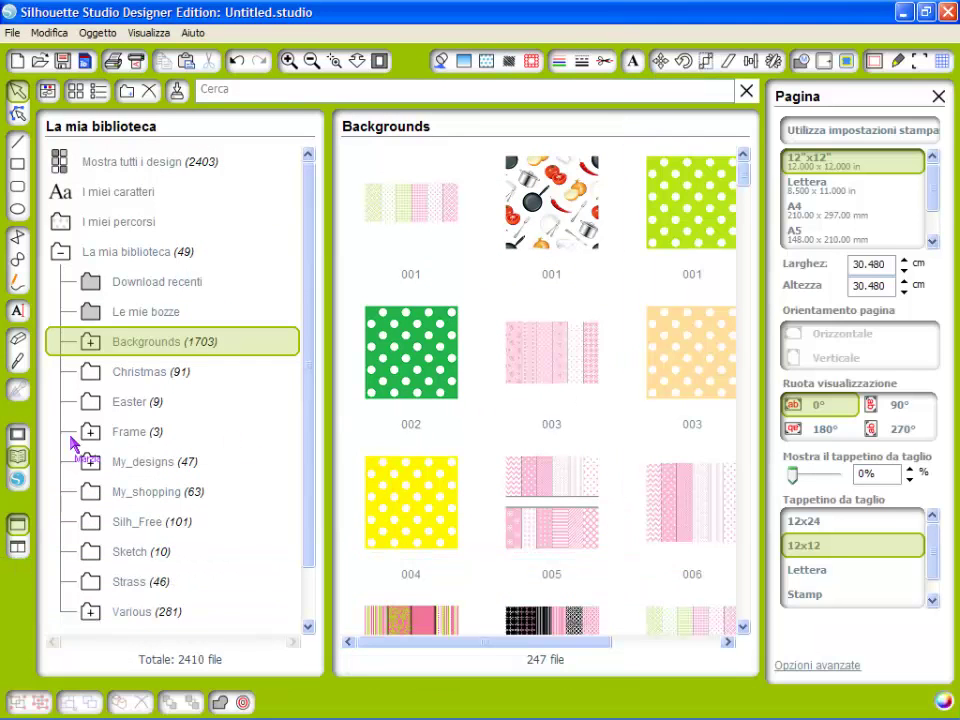
Step: Return to the drawing page and draw a rectangle about 18 cm wide and 13.2 cm high in its middle
left_click(18, 436)
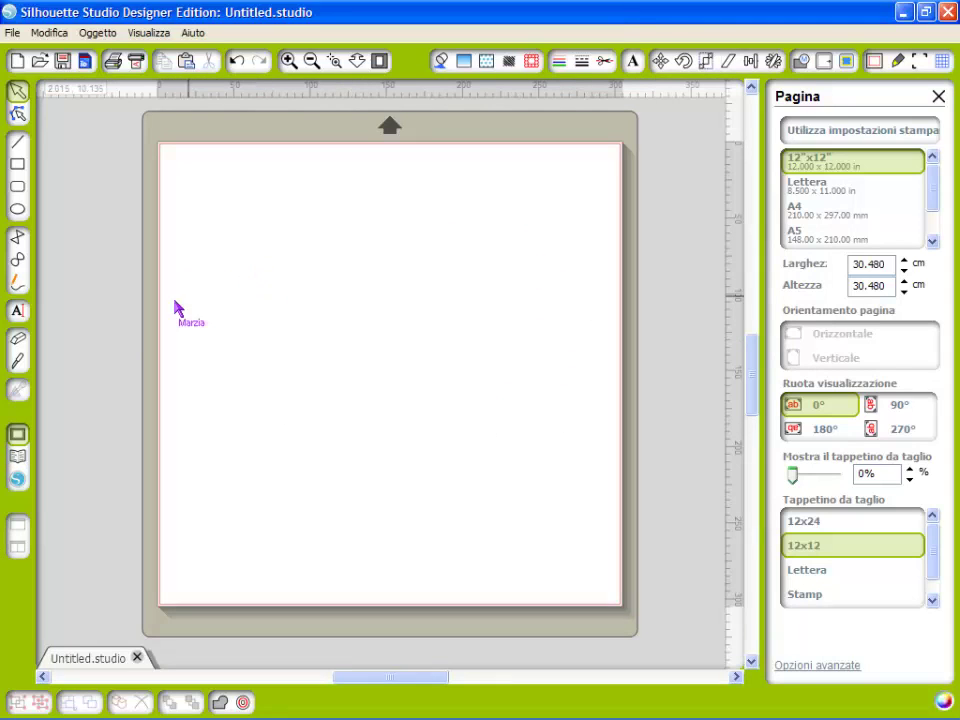
left_click(18, 168)
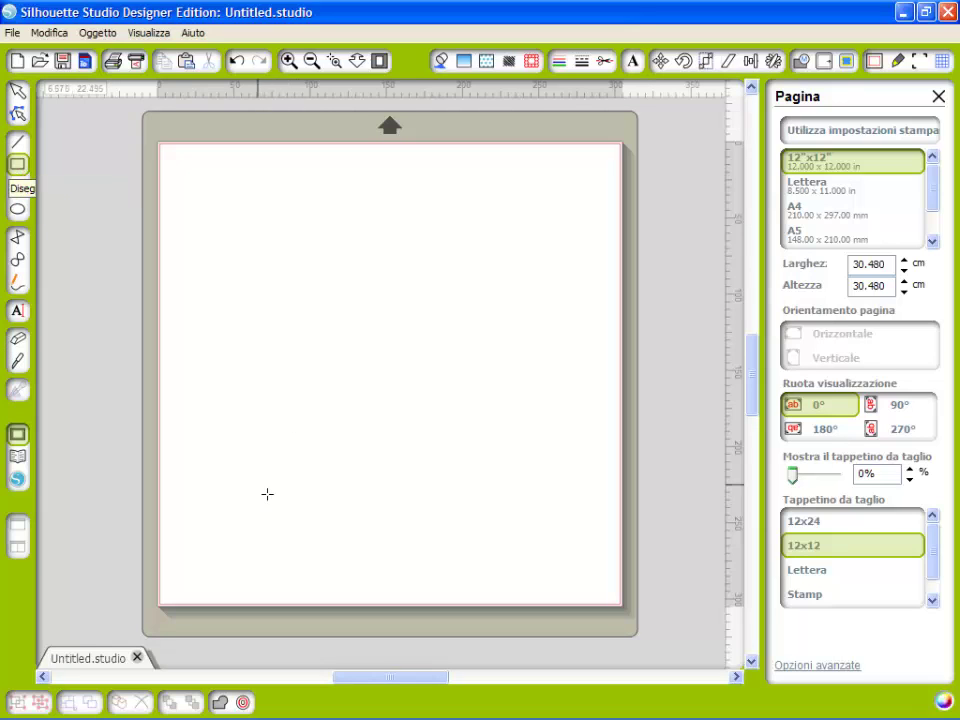
left_click_drag(257, 462, 531, 263)
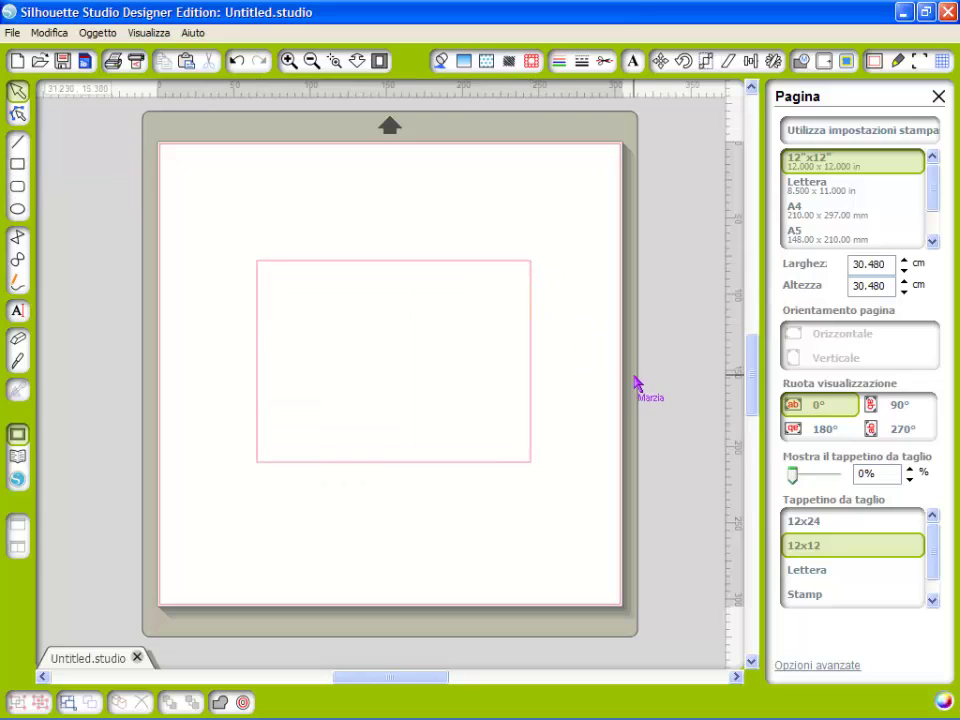
Step: Fill the rectangle with the esempio pattern from the library's Backgrounds folder
left_click(290, 280)
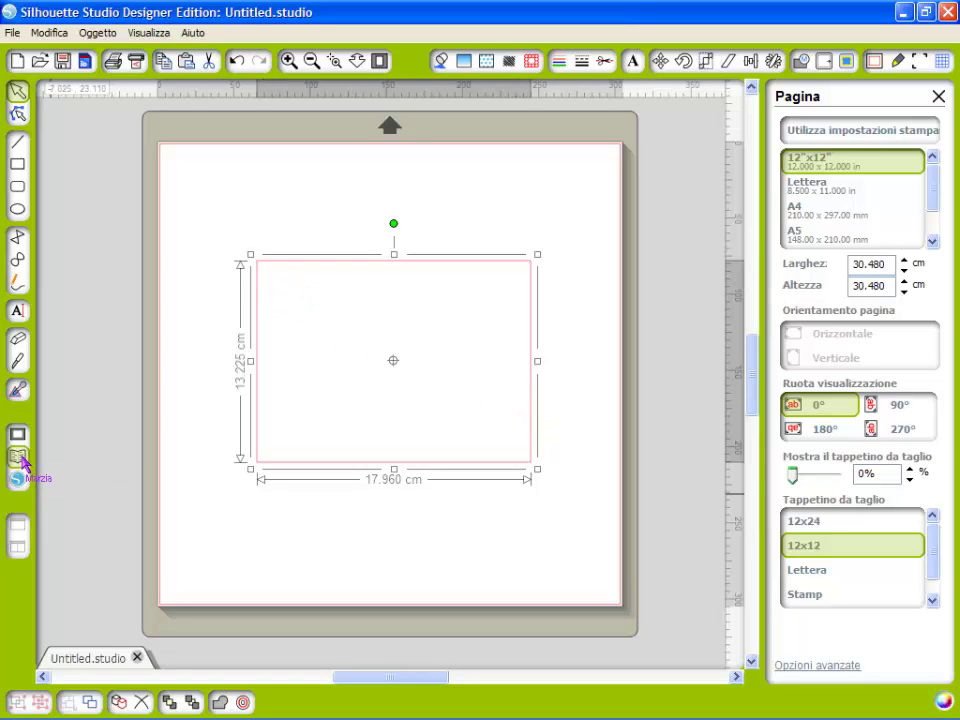
left_click(22, 458)
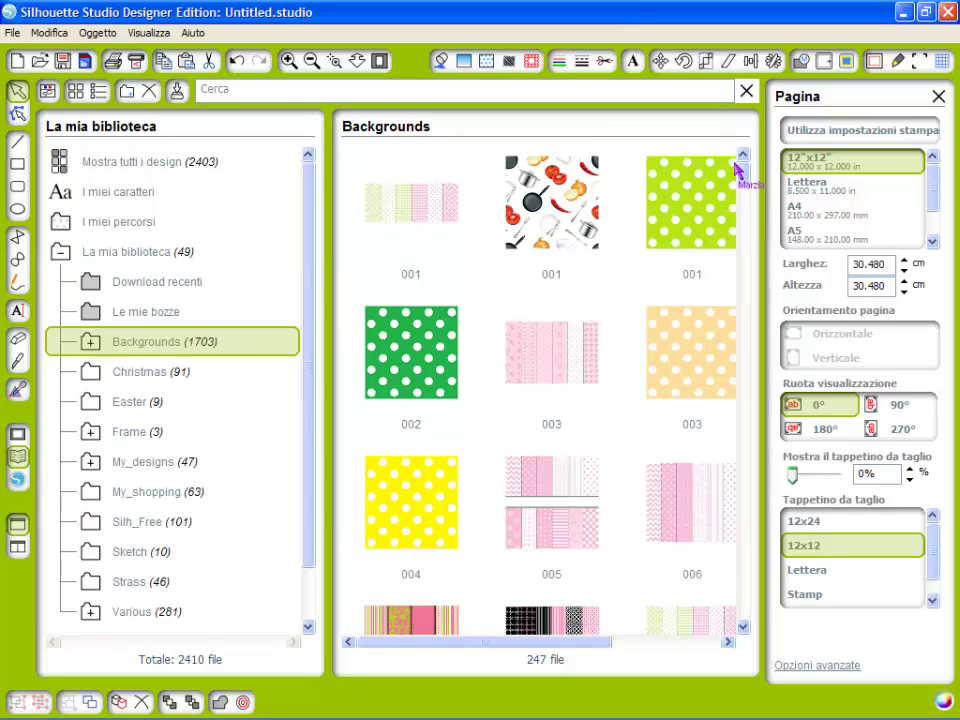
left_click_drag(744, 157, 742, 366)
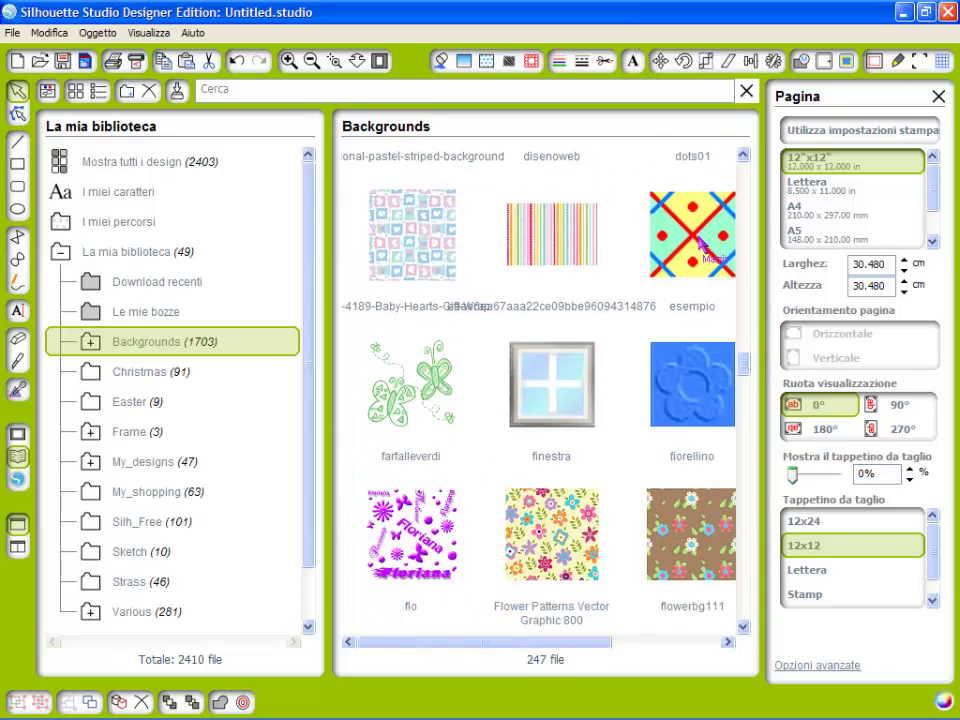
left_click(697, 247)
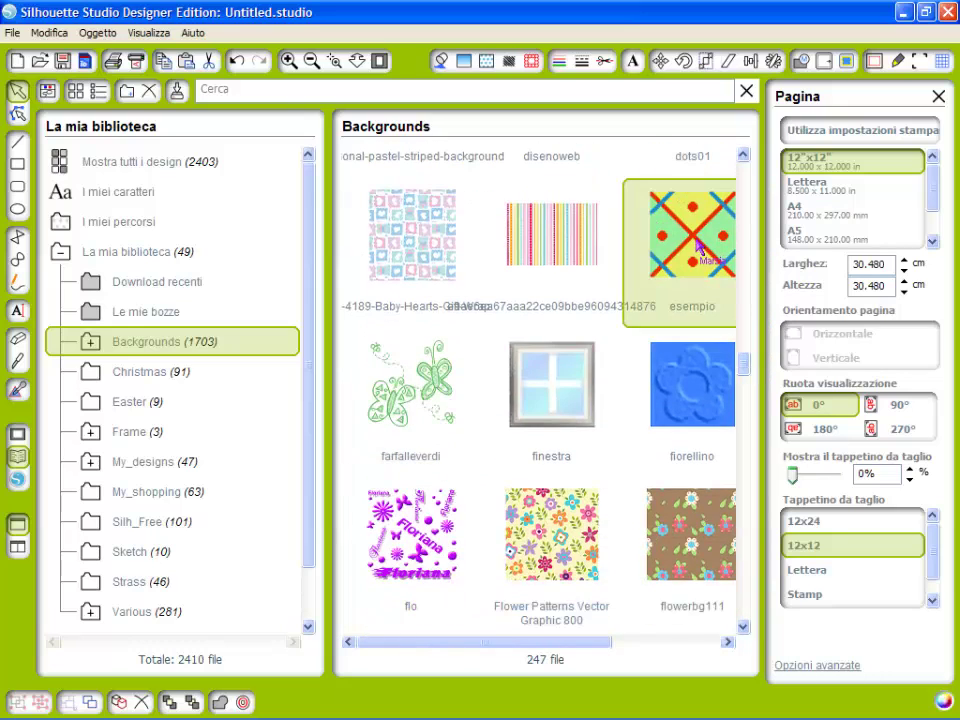
double_click(697, 247)
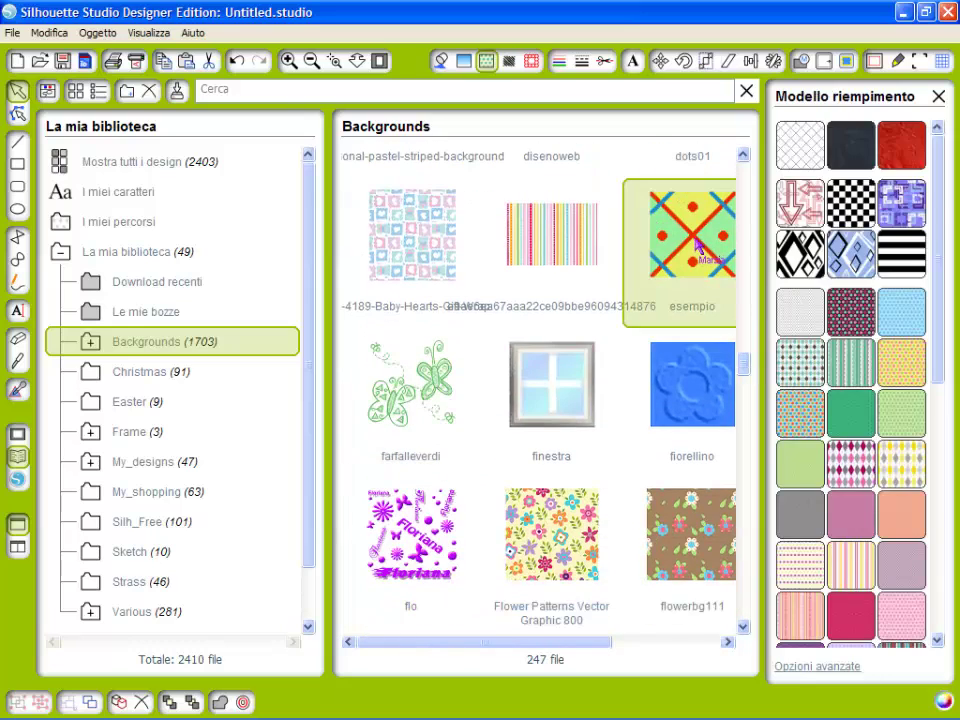
Step: Show the filled rectangle on the drawing page and reduce its fill pattern scale to 30%
left_click(18, 437)
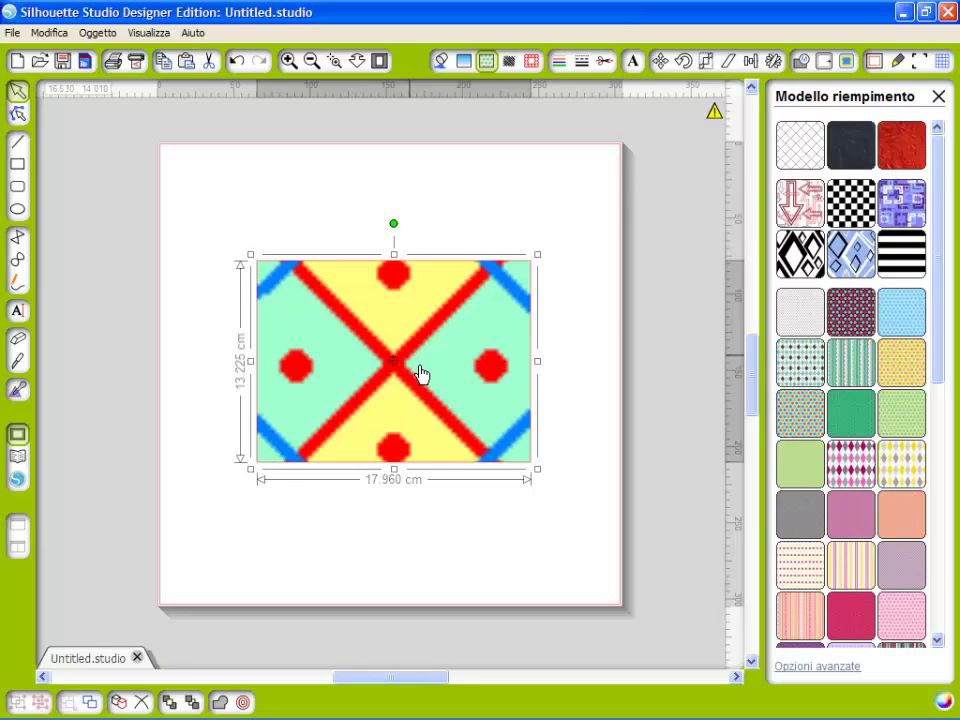
left_click(817, 666)
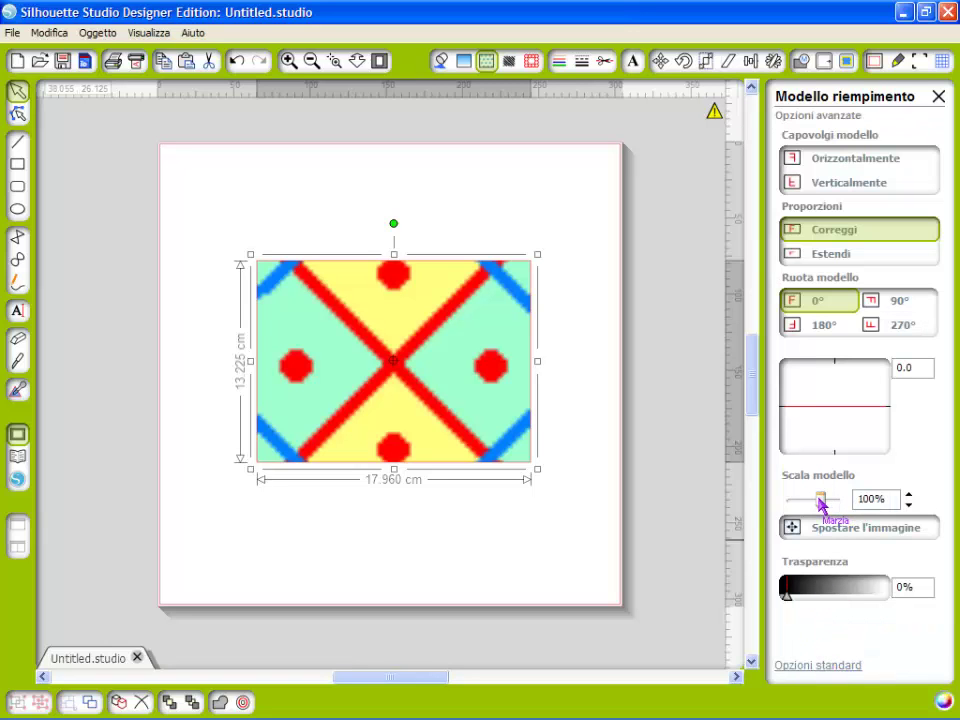
mouse_move(820, 503)
left_mouse_down()
mouse_move(791, 503)
mouse_move(803, 503)
left_mouse_up()
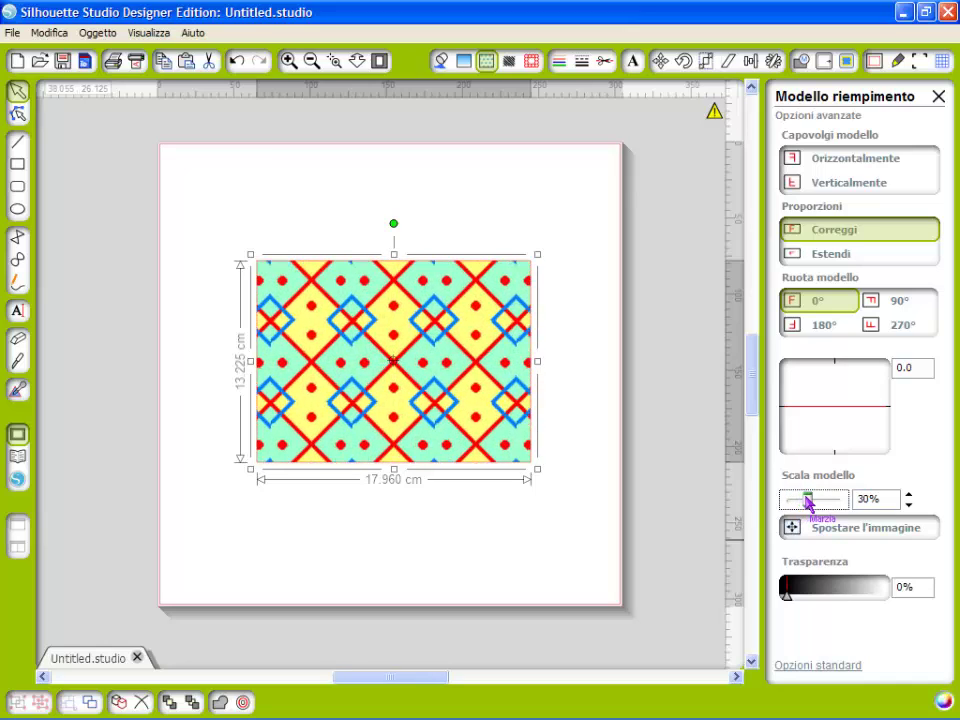